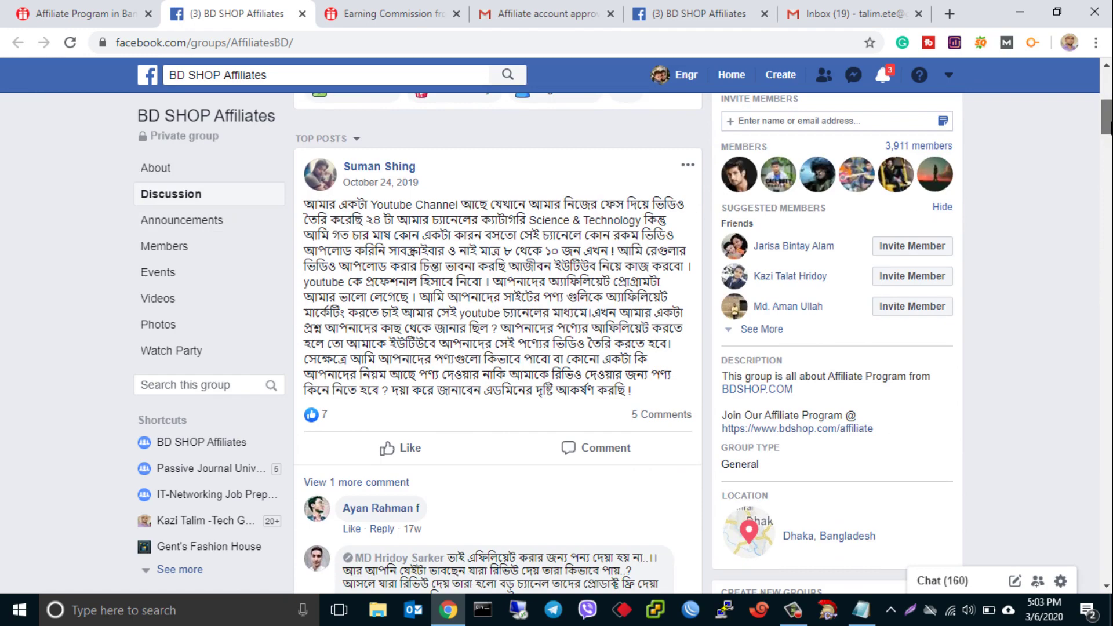
- Scroll to the top of the BD SHOP Affiliates group's Discussion page
scroll(479, 189, up, 8)
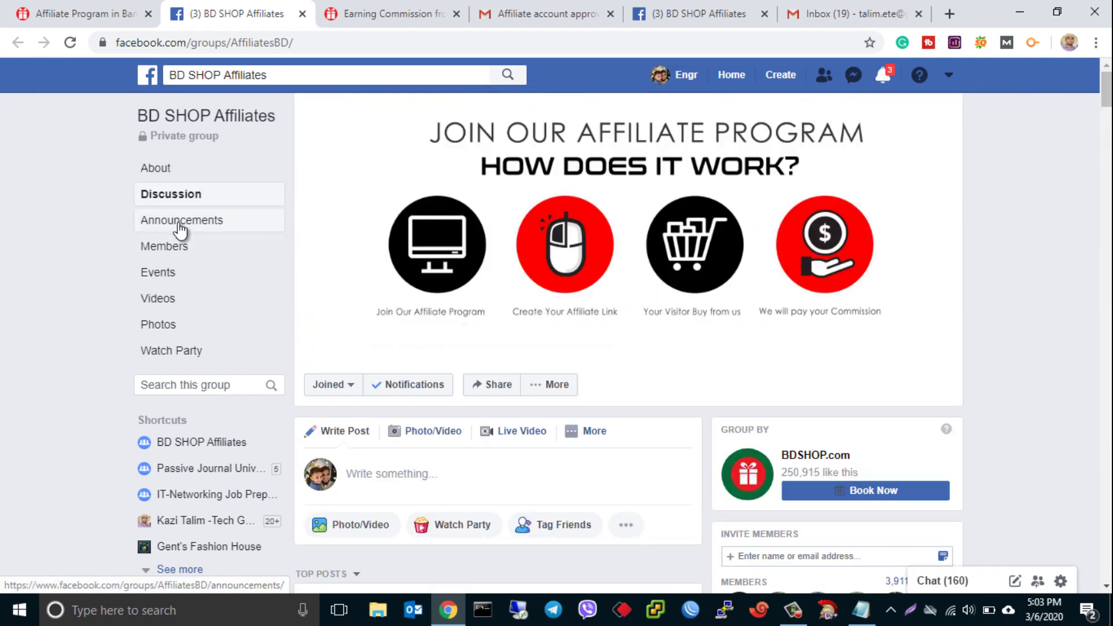
- View the group's Announcements and read the admin's Affiliate Program application rules post
click(191, 225)
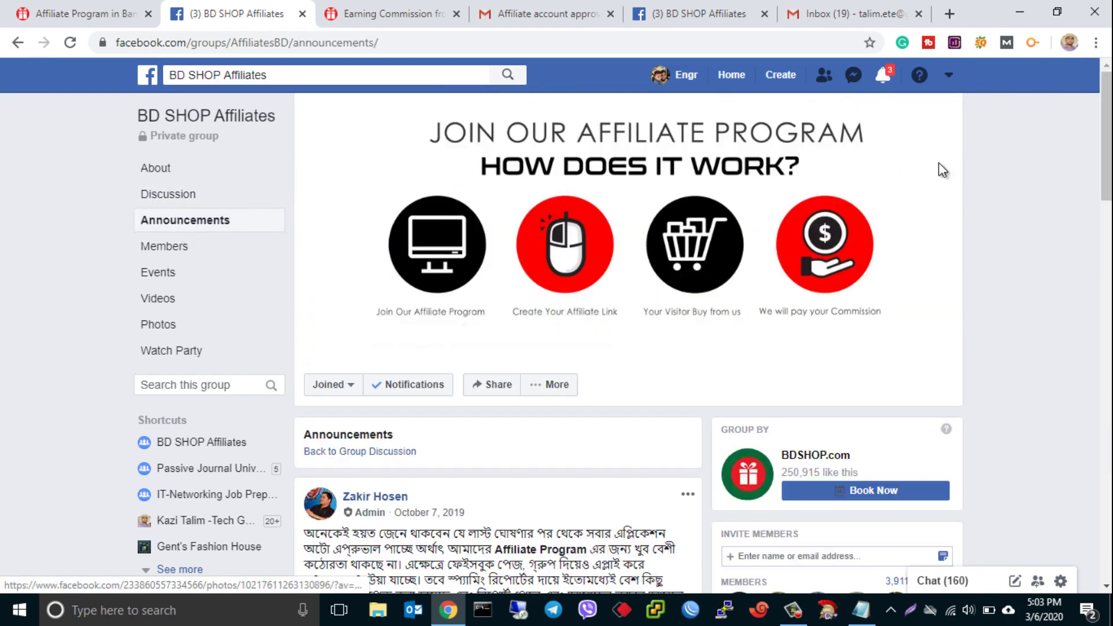
scroll(1106, 139, down, 3)
scroll(388, 374, down, 2)
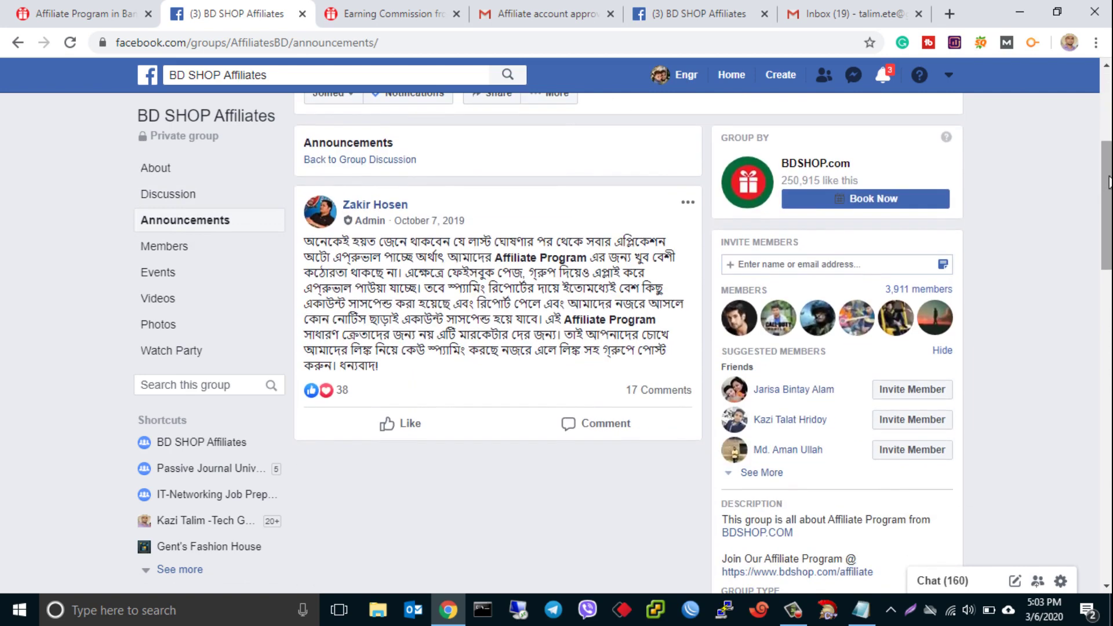
drag(387, 364, 307, 241)
click(549, 272)
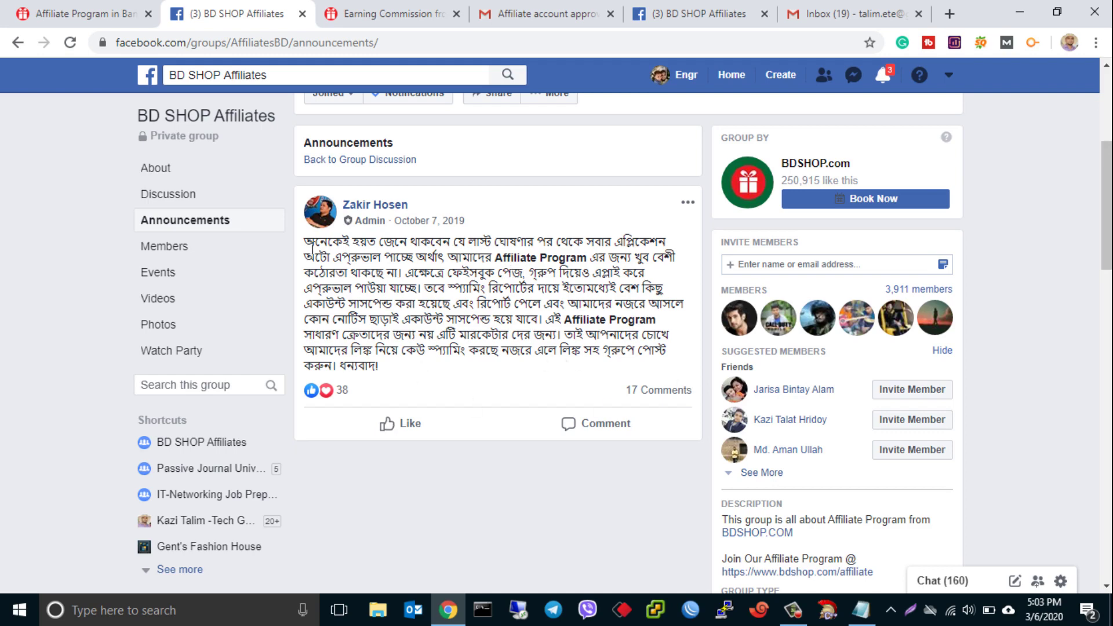
- Follow the affiliate page's Sign up link to the Create New Customer Account form, returning from YouTube Gears
click(87, 8)
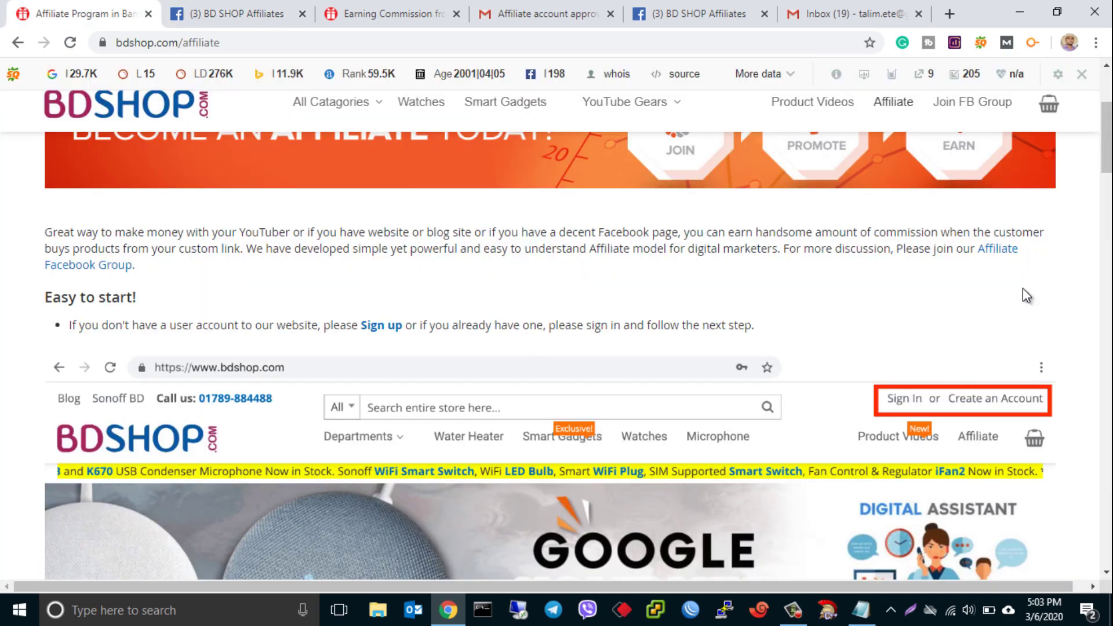
scroll(529, 294, down, 1)
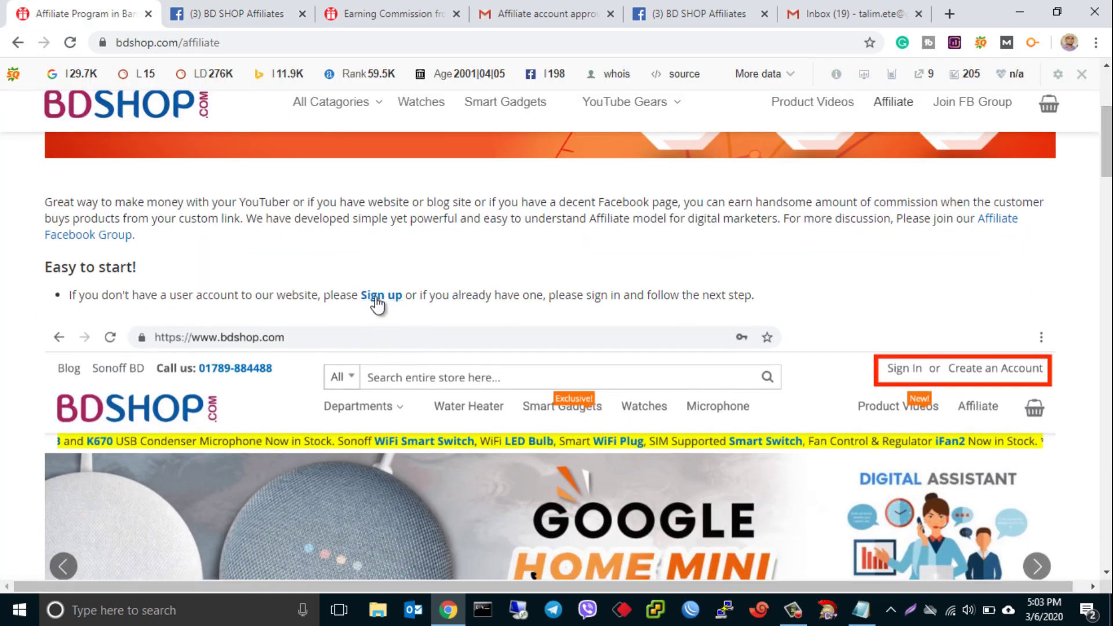
click(375, 297)
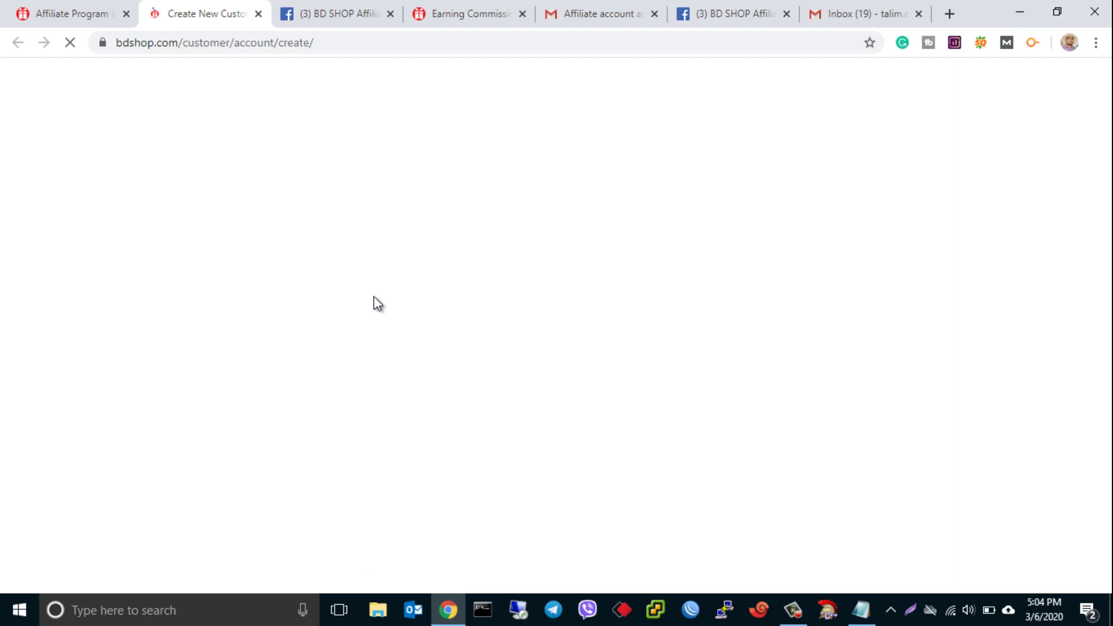
mouse_move(638, 168)
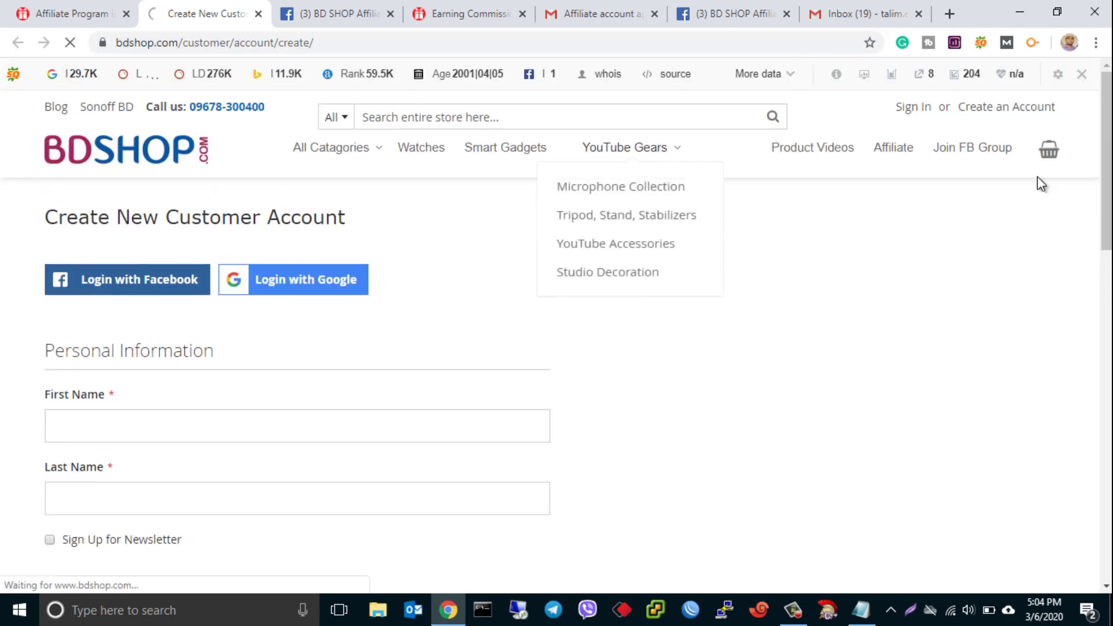
drag(1108, 139, 1084, 175)
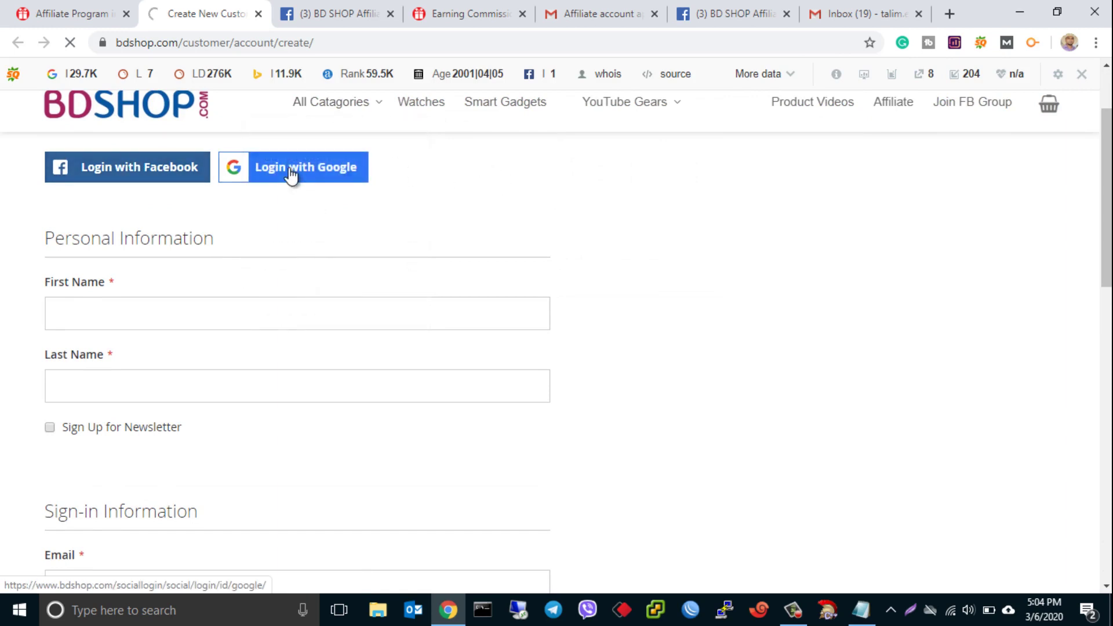
click(320, 168)
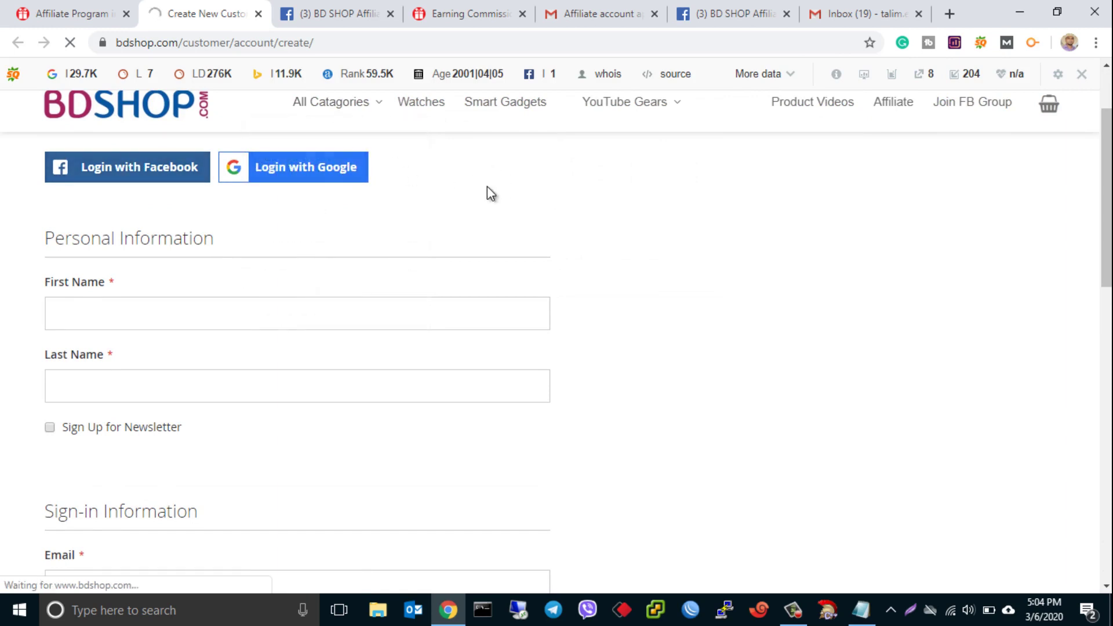
click(185, 305)
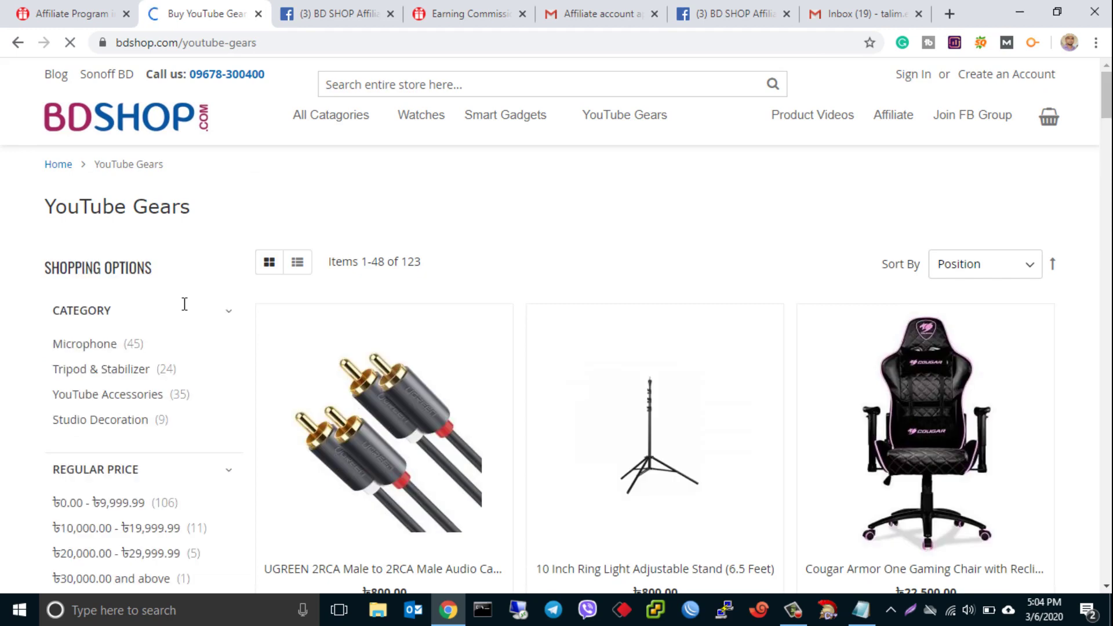
click(19, 44)
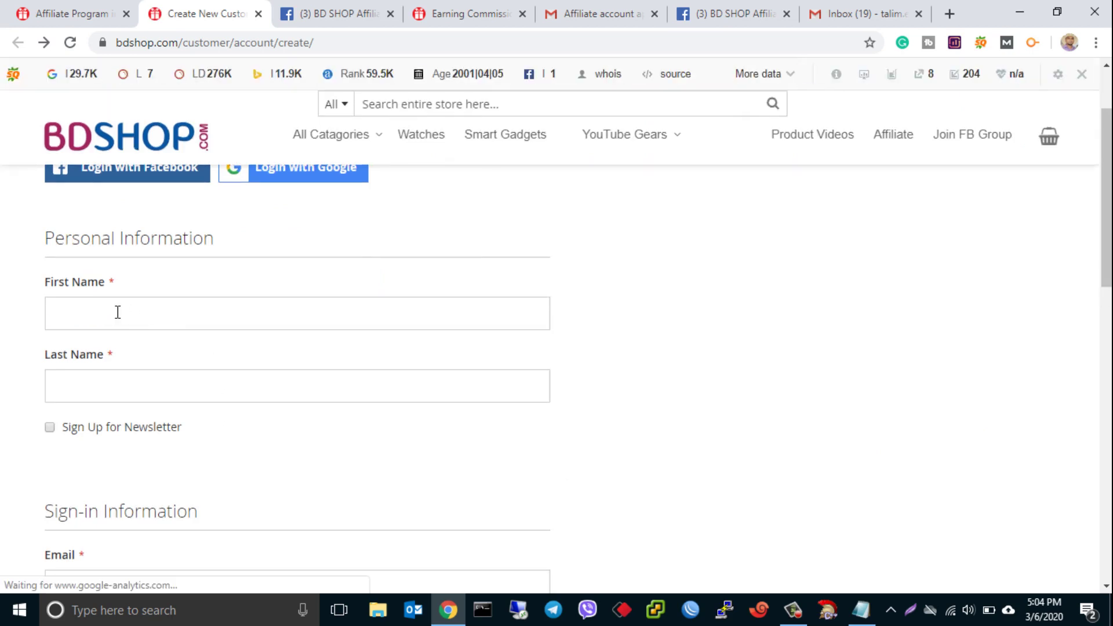
- Enter the customer's first and last name in the registration form
click(117, 311)
text(kazi)
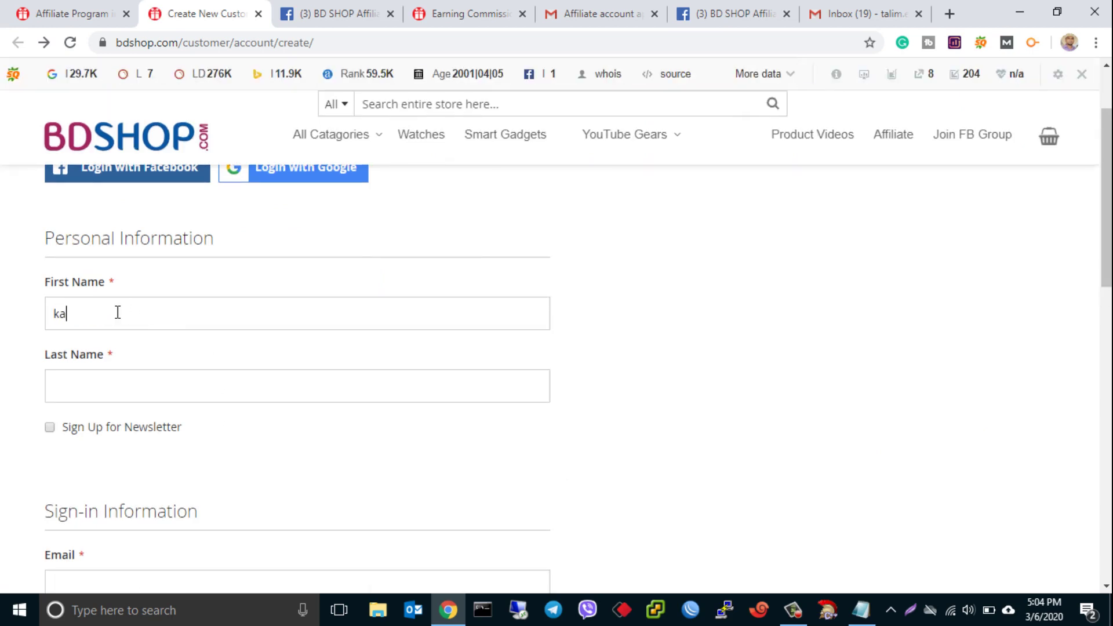
click(110, 382)
text(talim)
scroll(845, 255, down, 2)
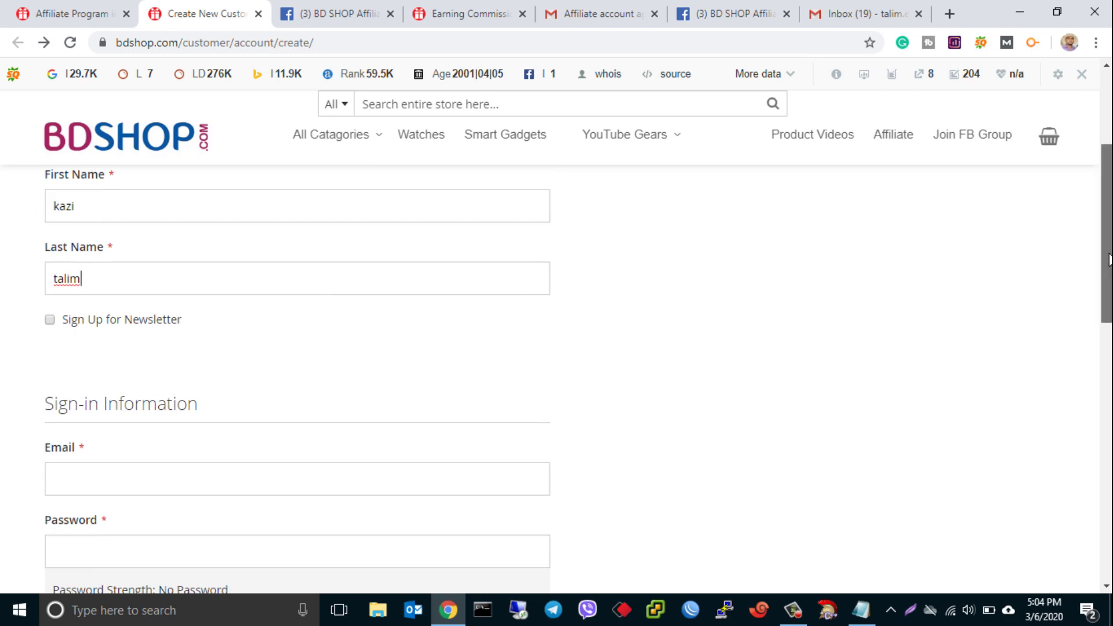
scroll(1107, 260, down, 1)
scroll(752, 296, down, 1)
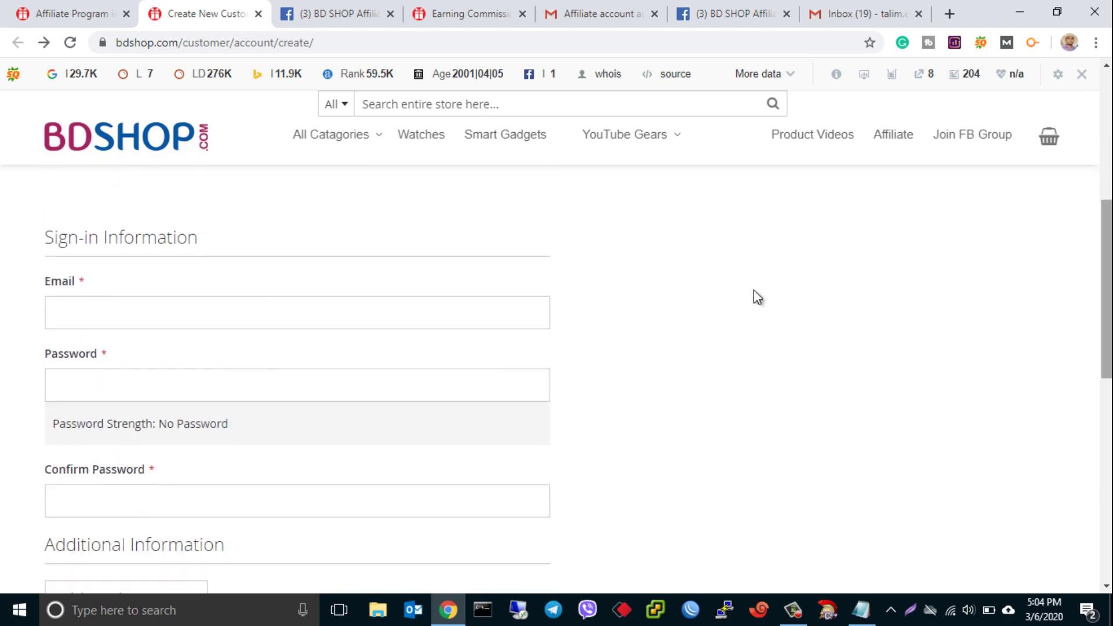
- Enter the customer's e-mail address and a strong account password, then confirm it
click(112, 308)
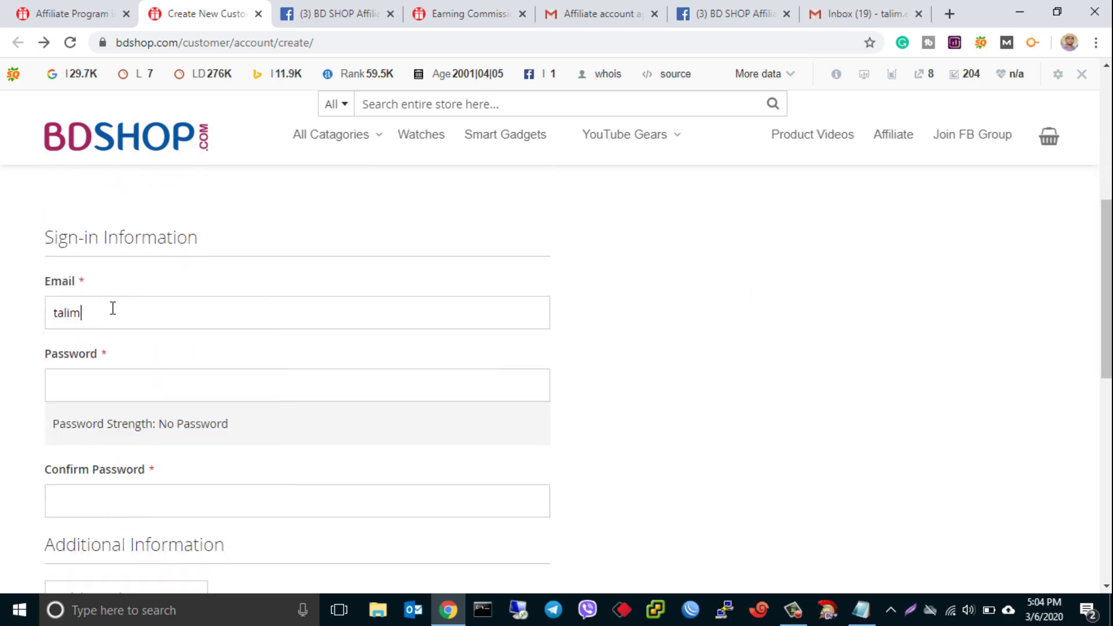
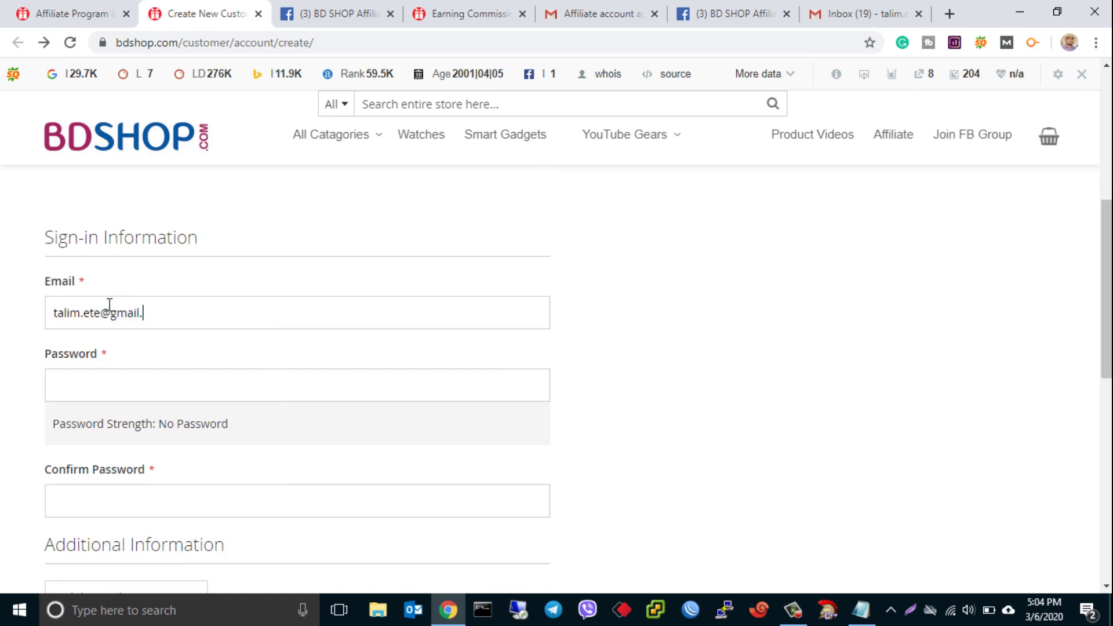
click(116, 386)
text(•••••)
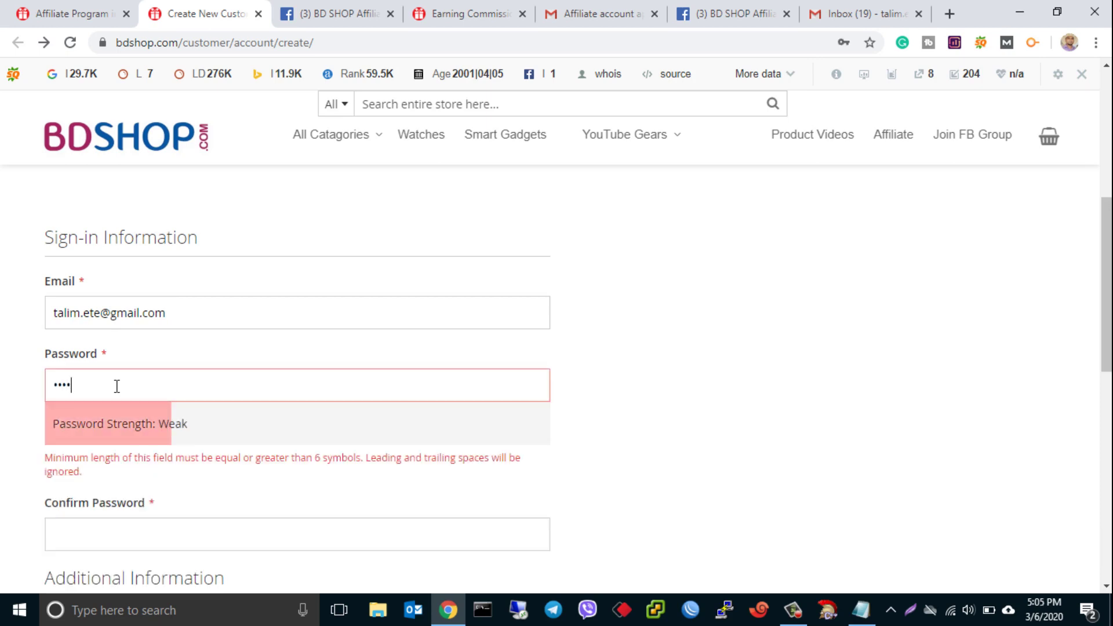
text(••••)
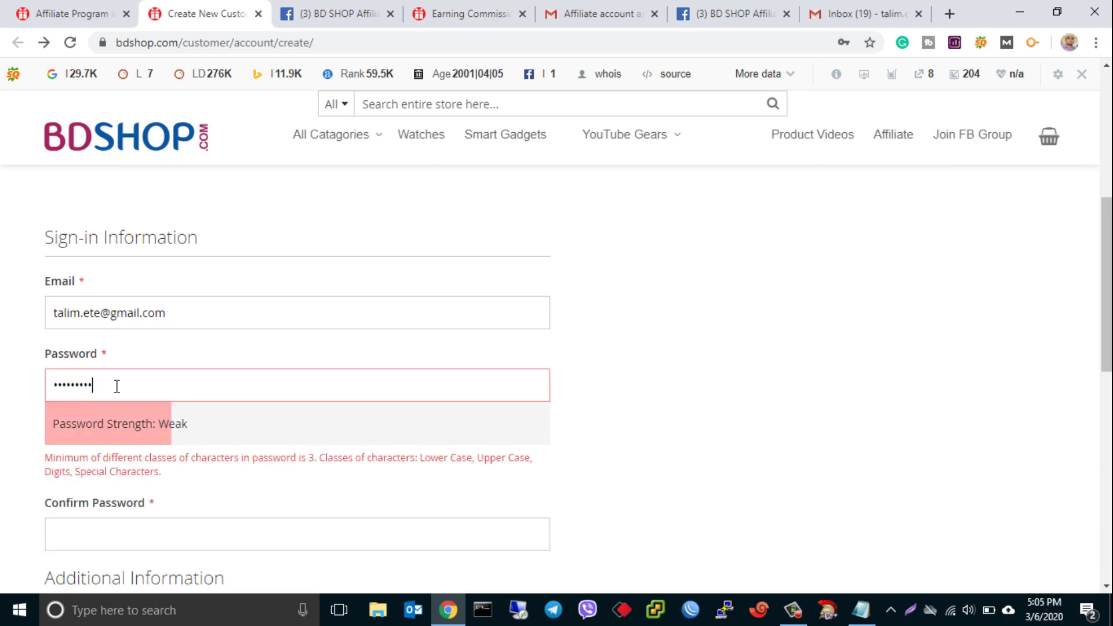
text(•)
click(102, 493)
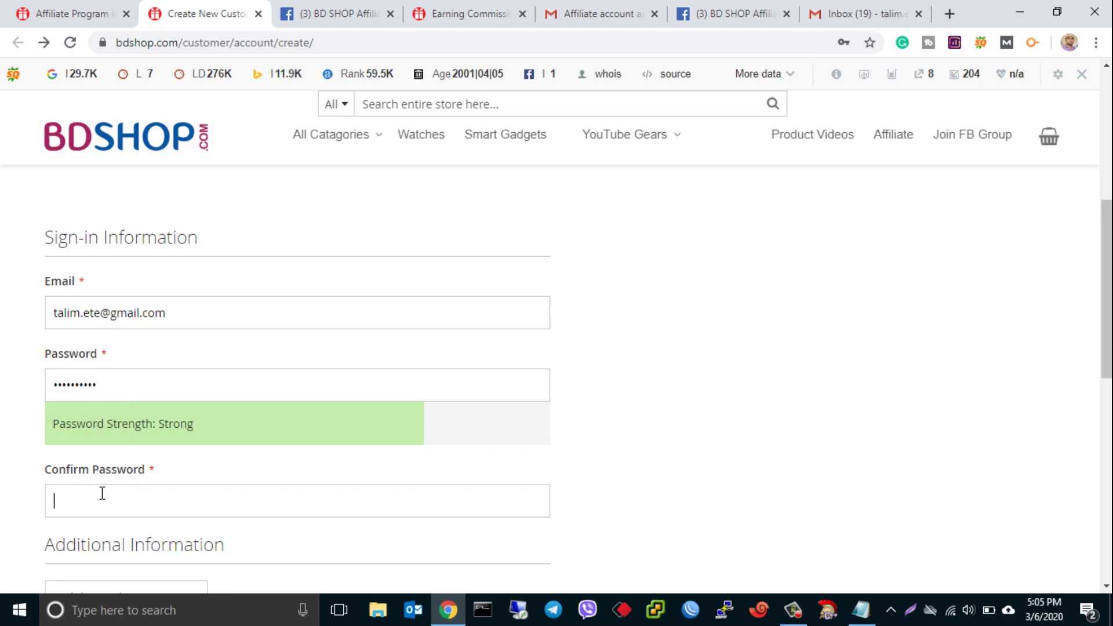
text(••••••••••)
- Add the customer's mobile number, pass the 'I'm not a robot' check and create the account
scroll(1106, 290, down, 2)
scroll(266, 377, down, 2)
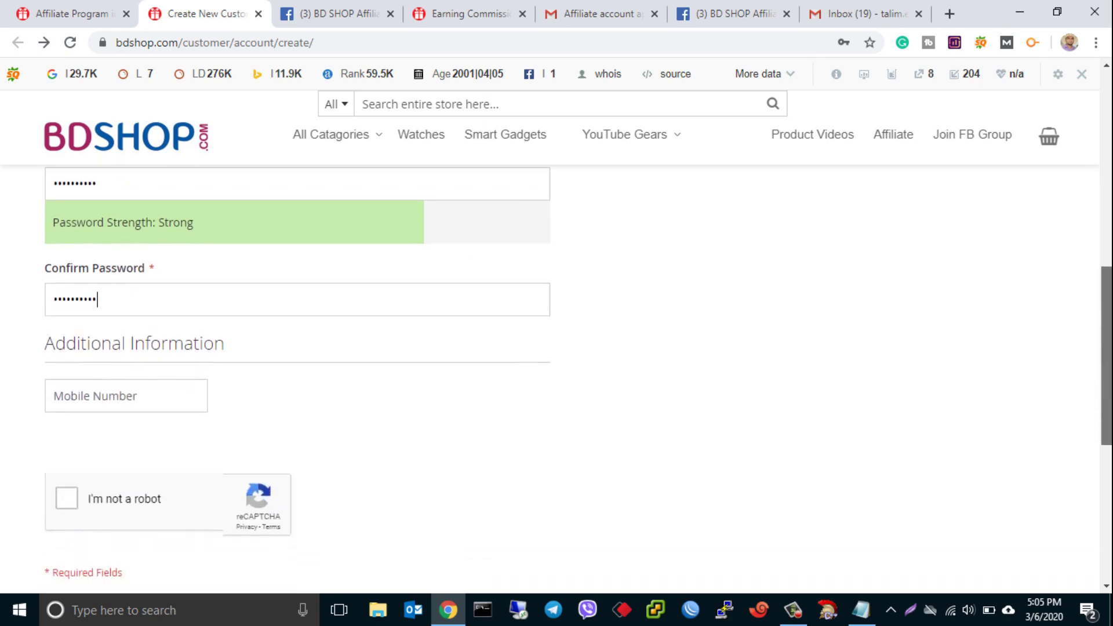
click(194, 363)
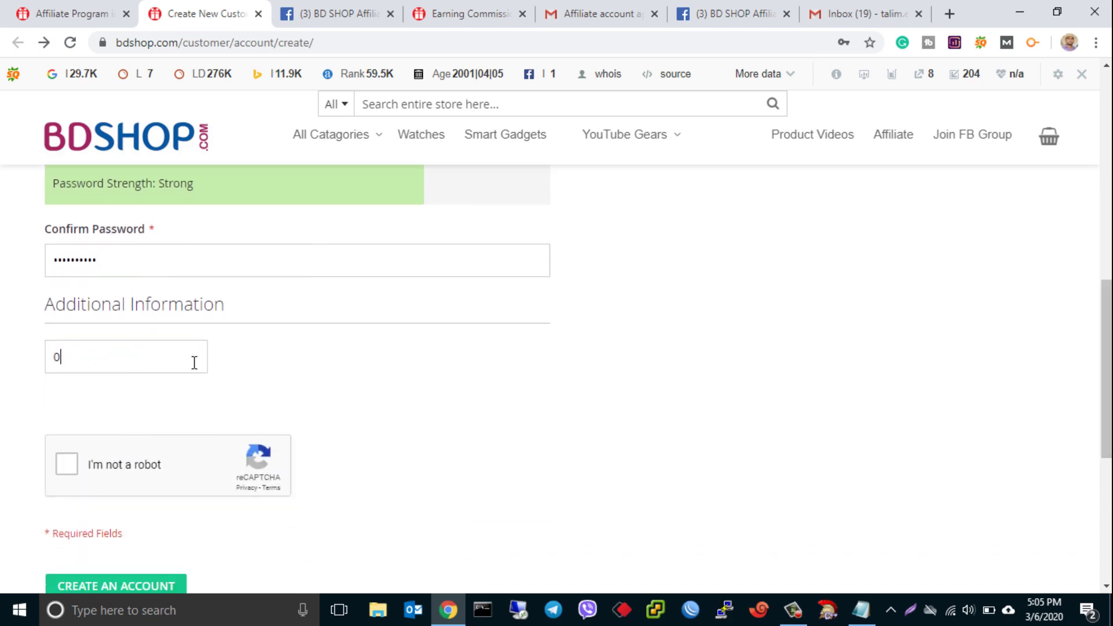
click(75, 472)
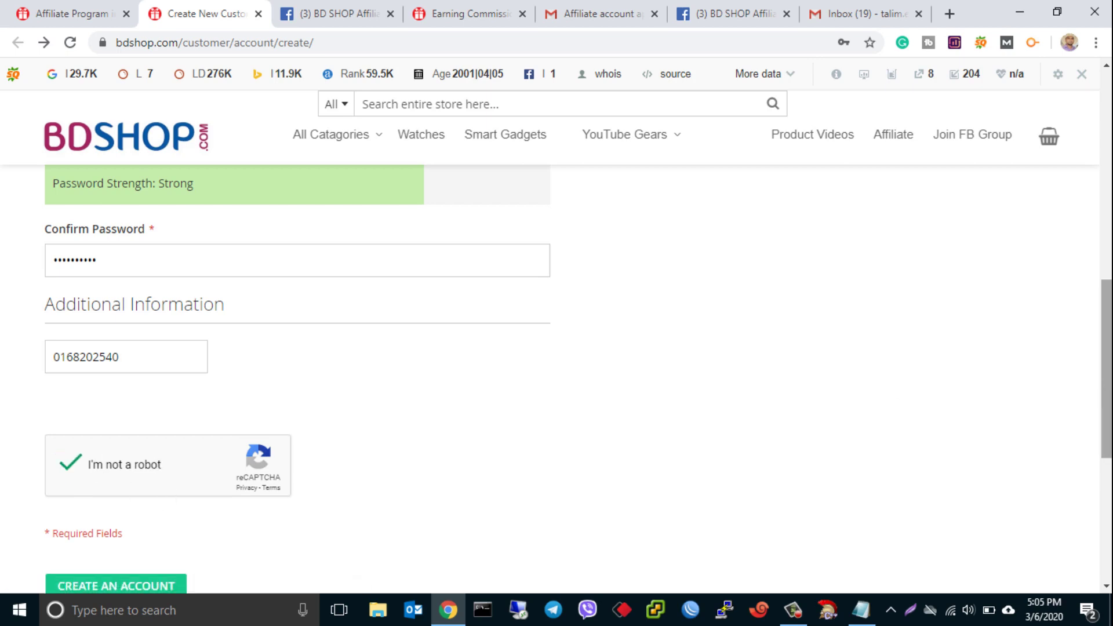
scroll(741, 435, down, 1)
click(146, 522)
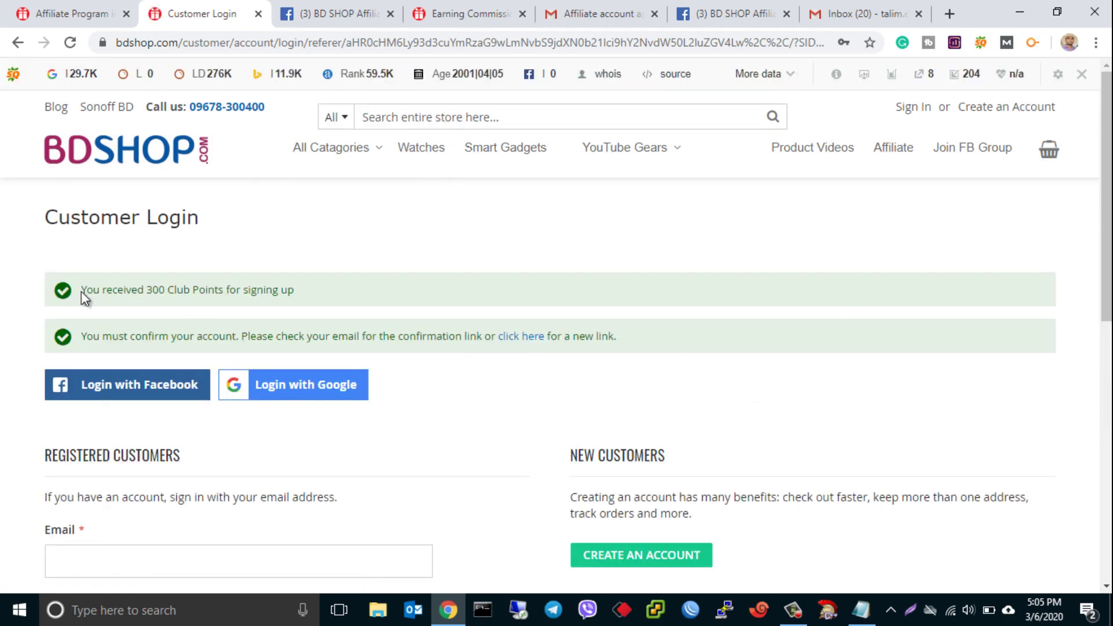
- Note the 300 Club Points sign-up message and move to the Gmail inbox
drag(81, 290, 306, 297)
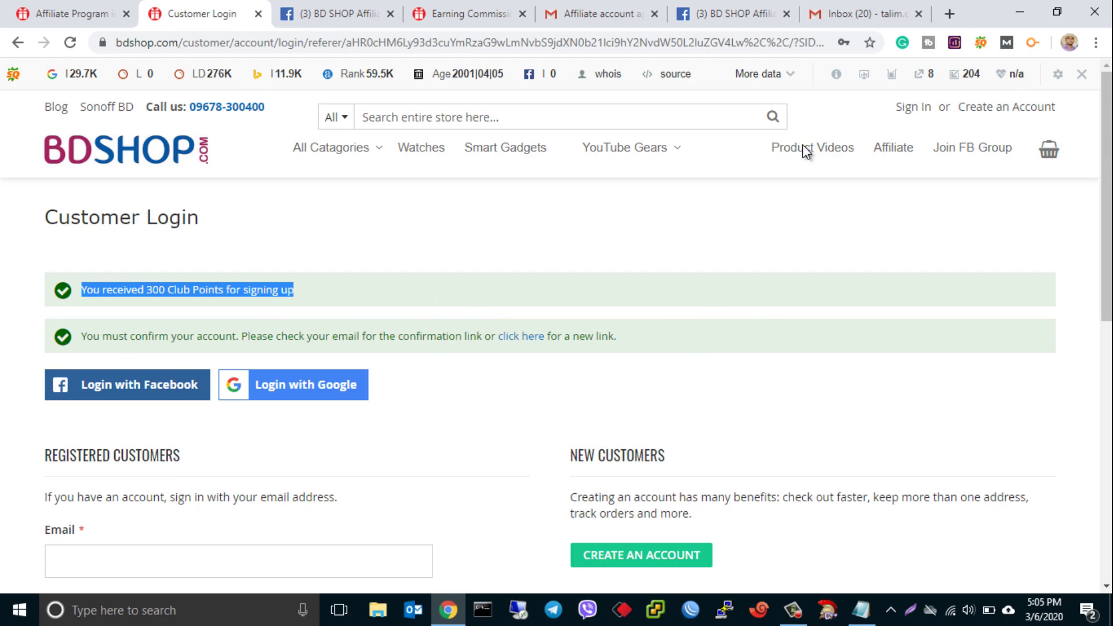
click(840, 14)
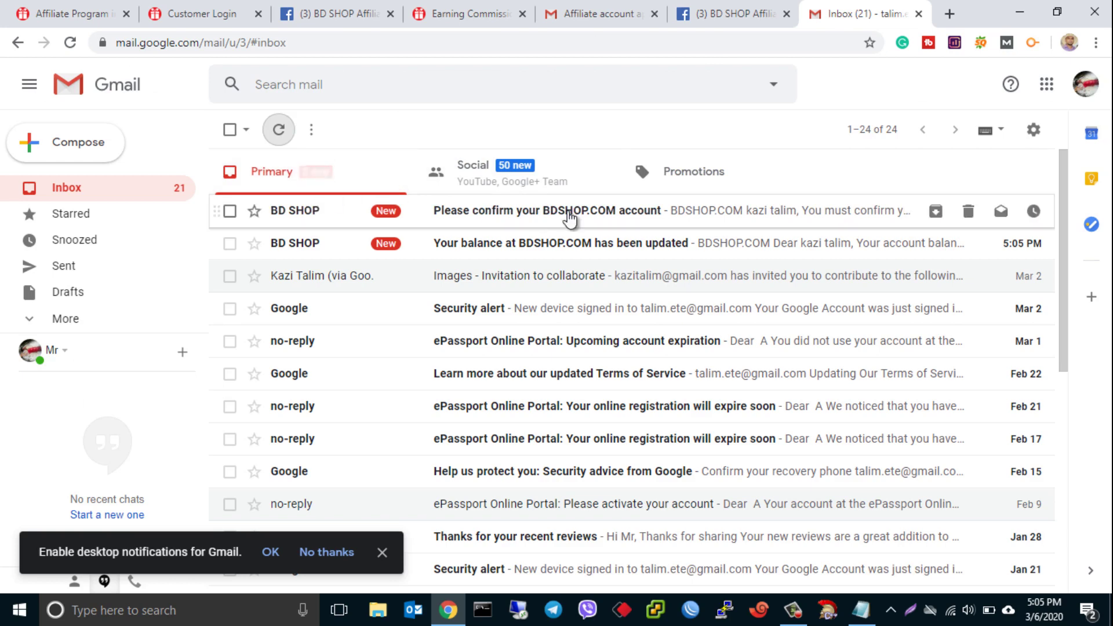
- Confirm the account via the BDSHOP.COM confirmation email, then close the email tab
click(548, 210)
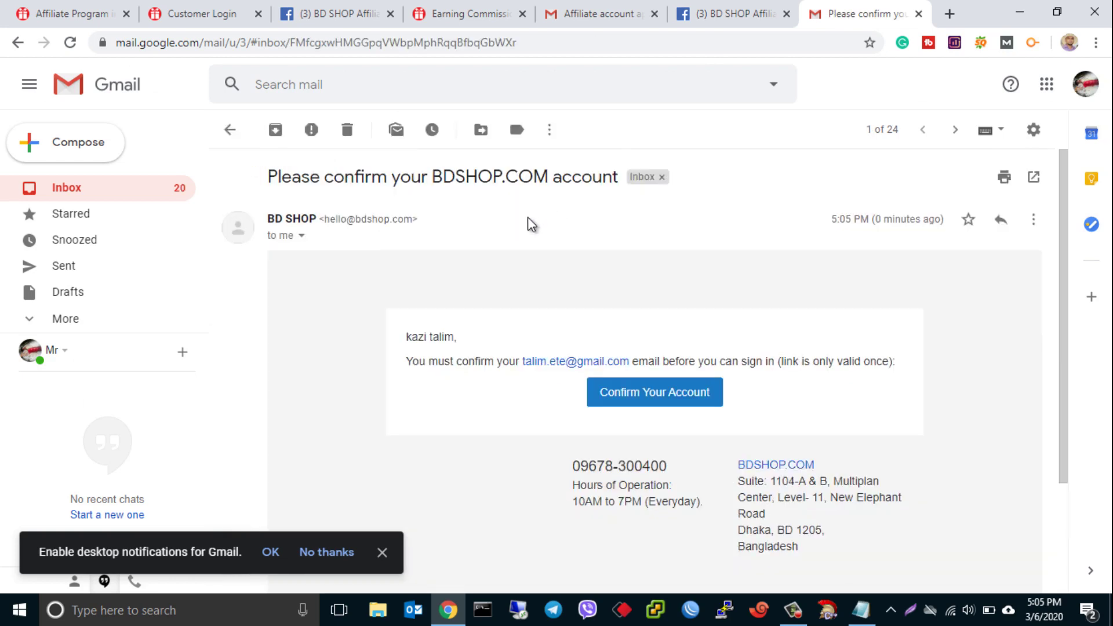
click(644, 407)
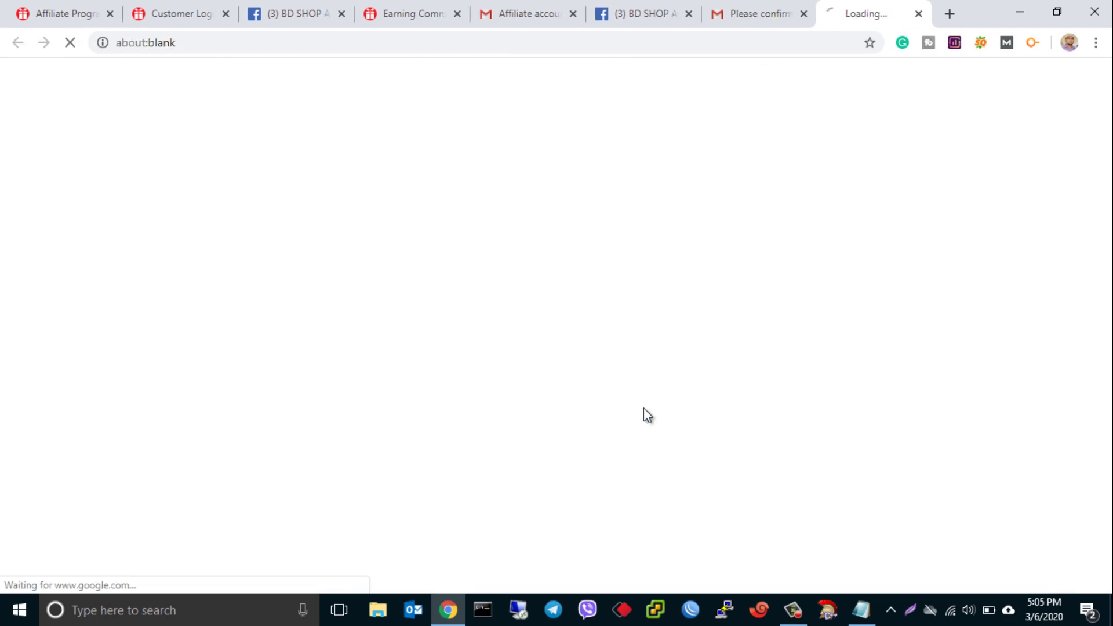
click(803, 15)
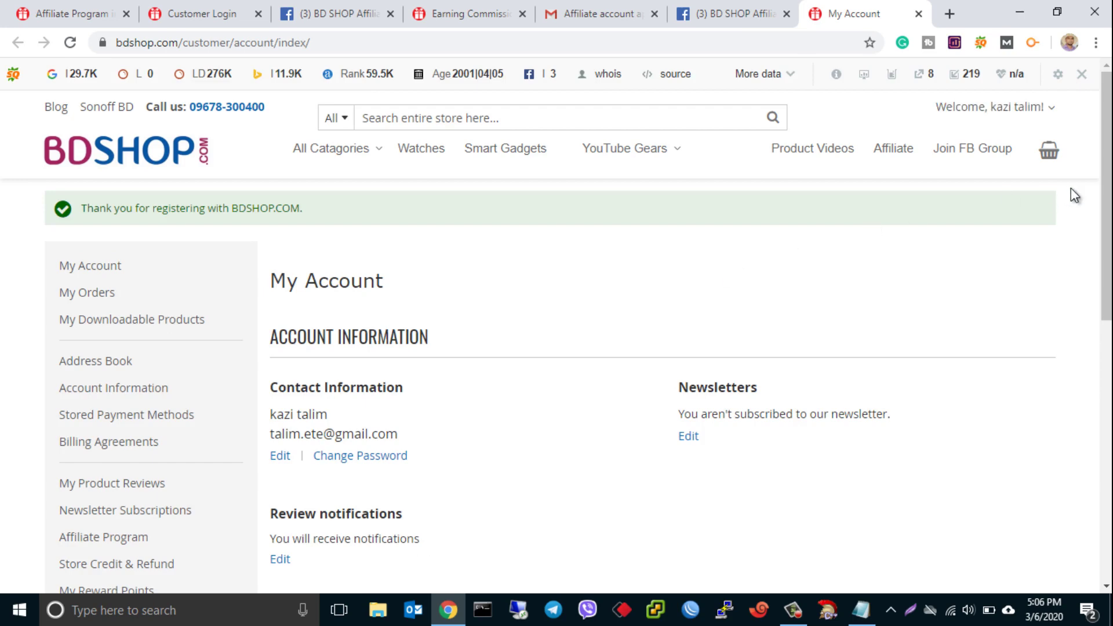
scroll(265, 215, down, 1)
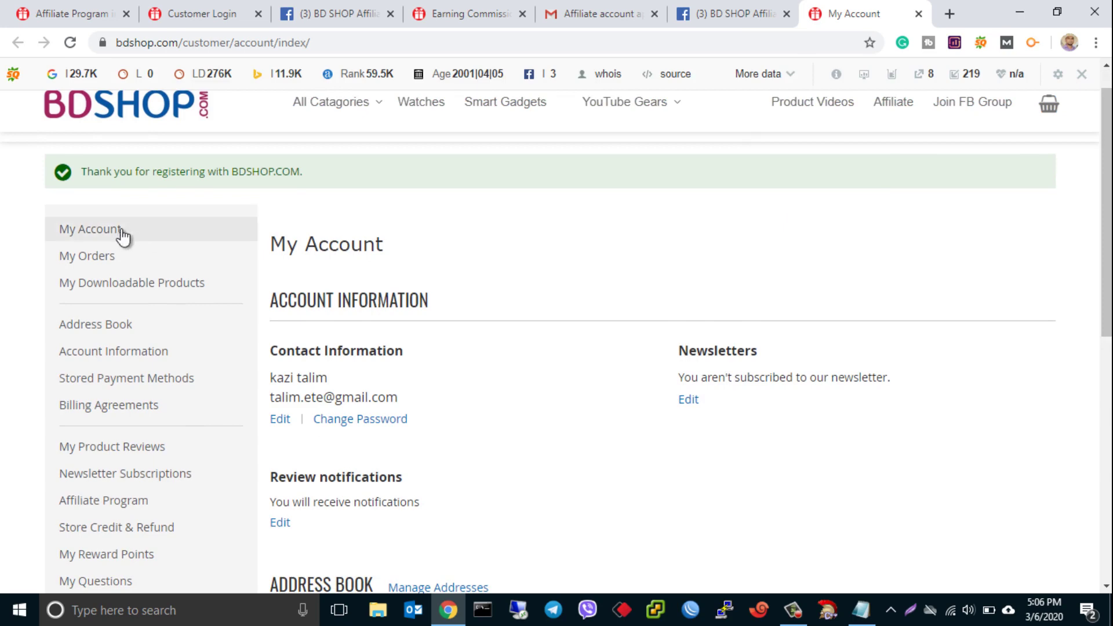
click(121, 232)
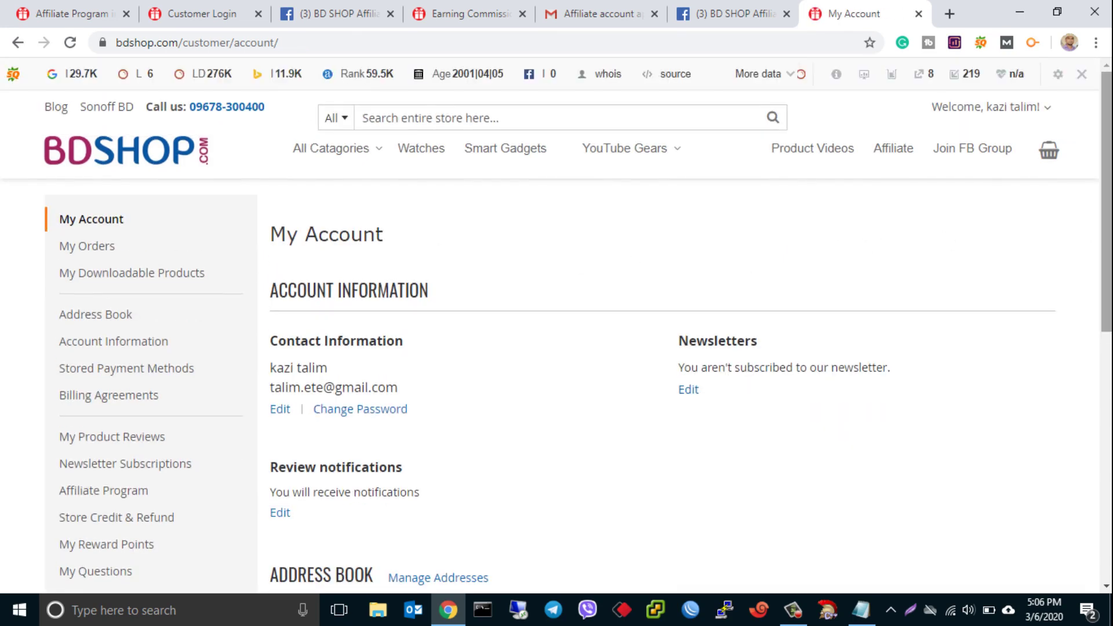
scroll(347, 323, down, 2)
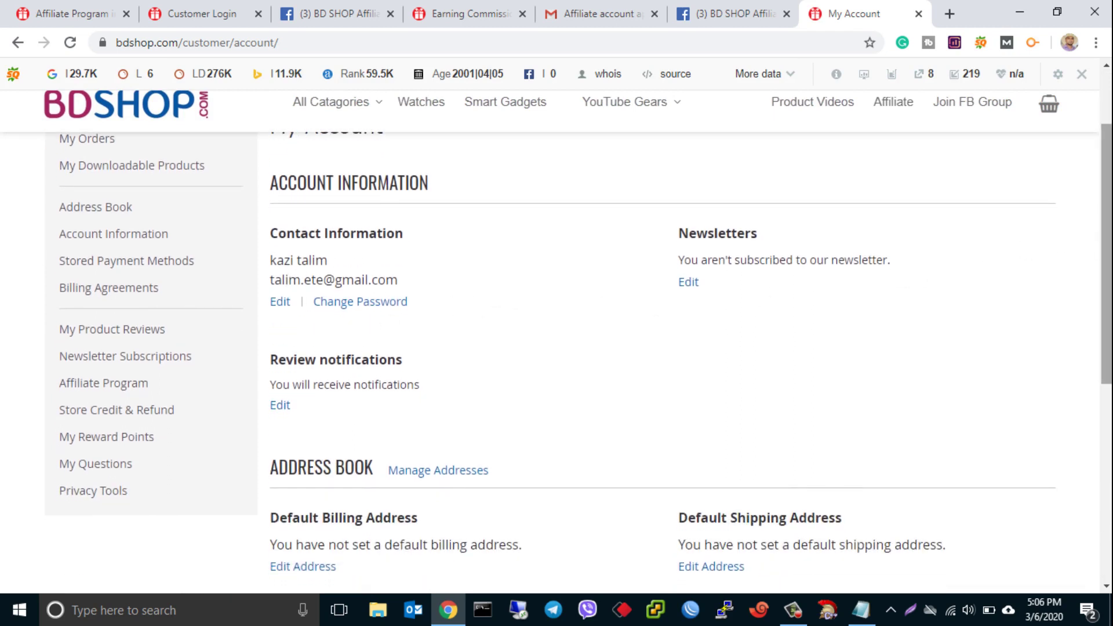
scroll(1070, 243, down, 3)
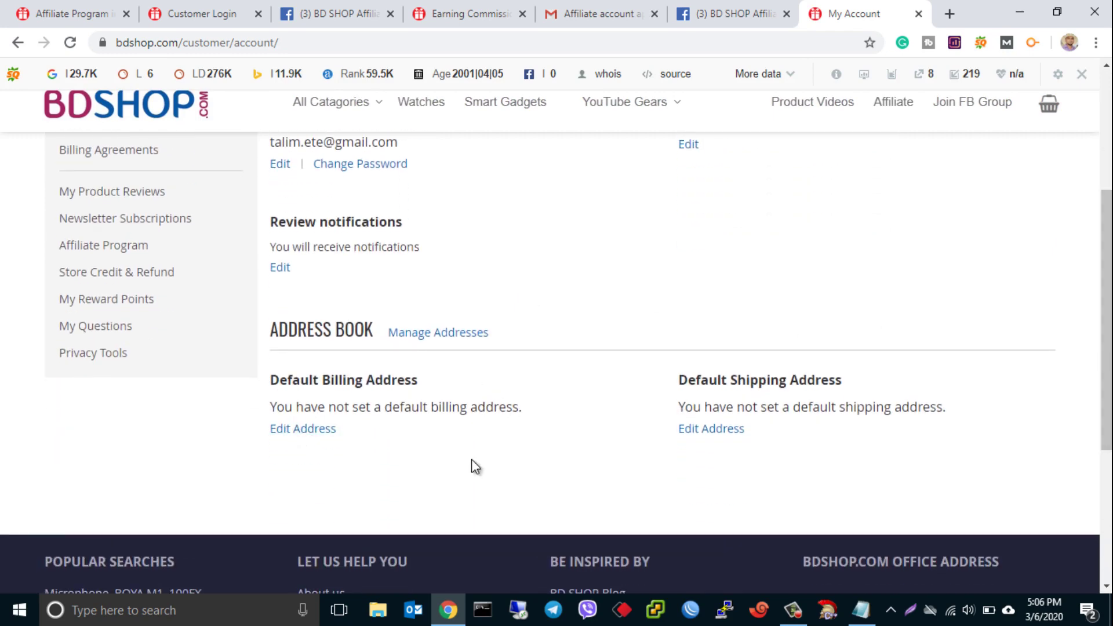
- Look through the Add New Address form for the default billing address, then go to Affiliate Program signup
click(298, 433)
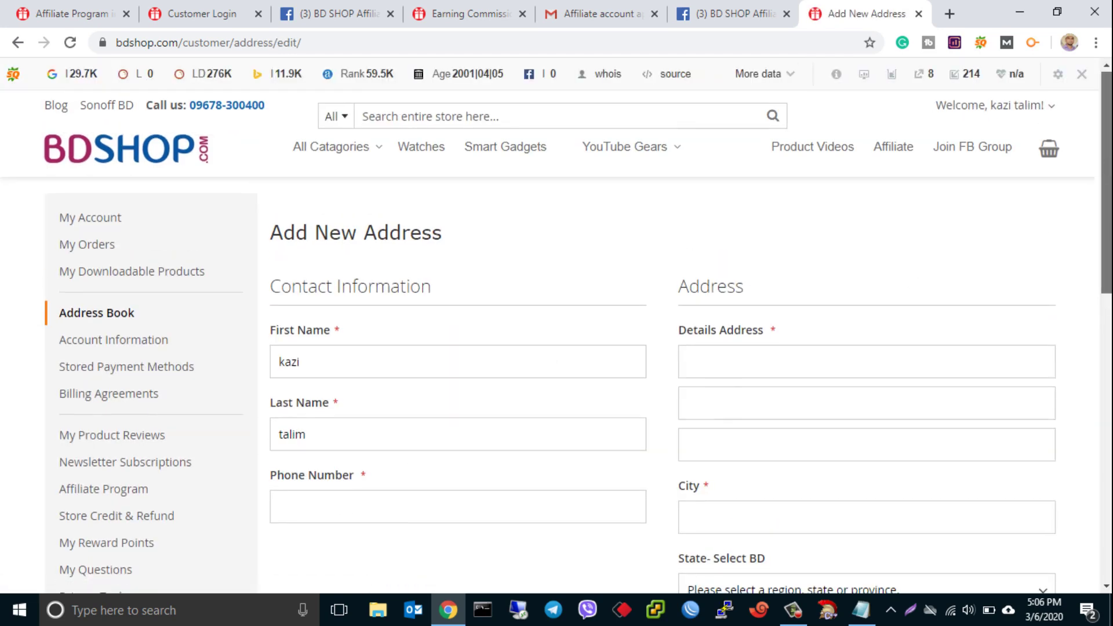
scroll(174, 136, down, 8)
scroll(174, 137, up, 7)
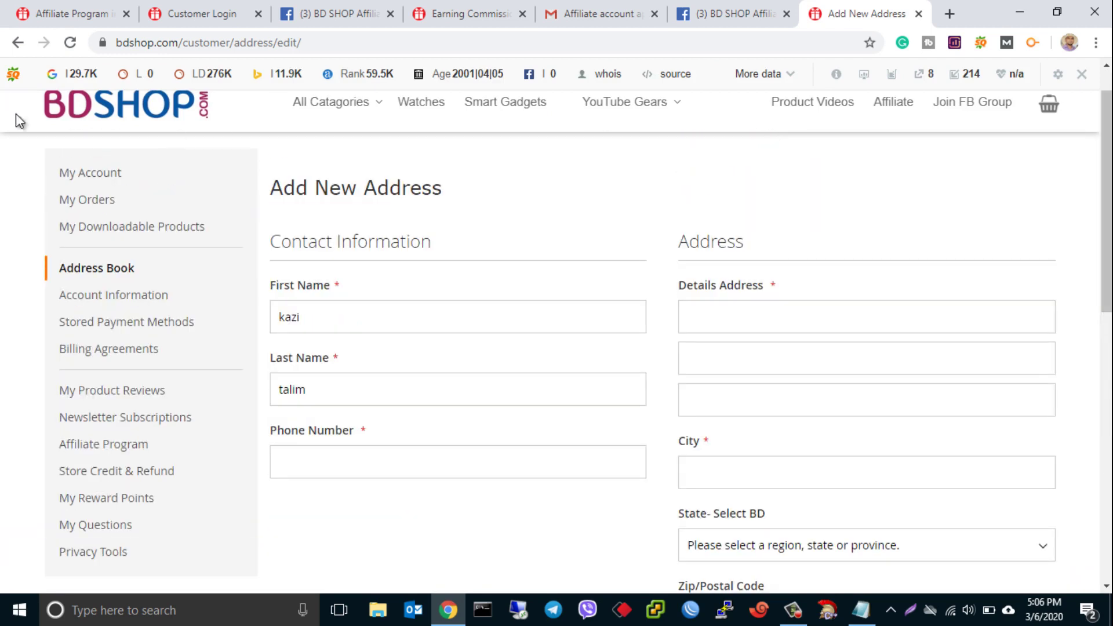
scroll(1107, 232, down, 1)
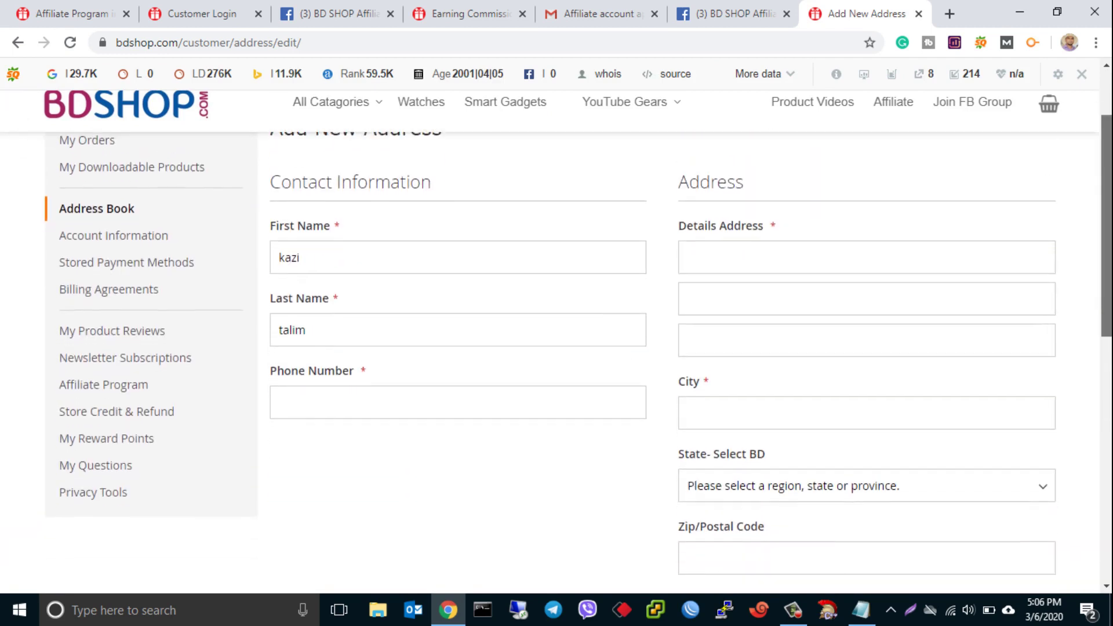
scroll(1107, 232, down, 1)
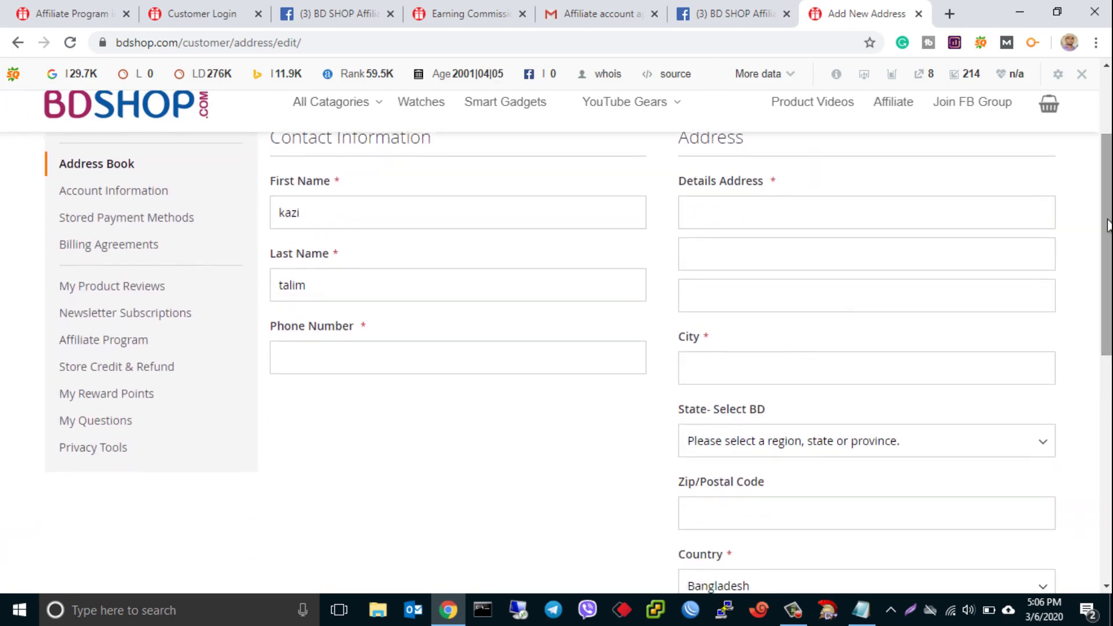
click(97, 348)
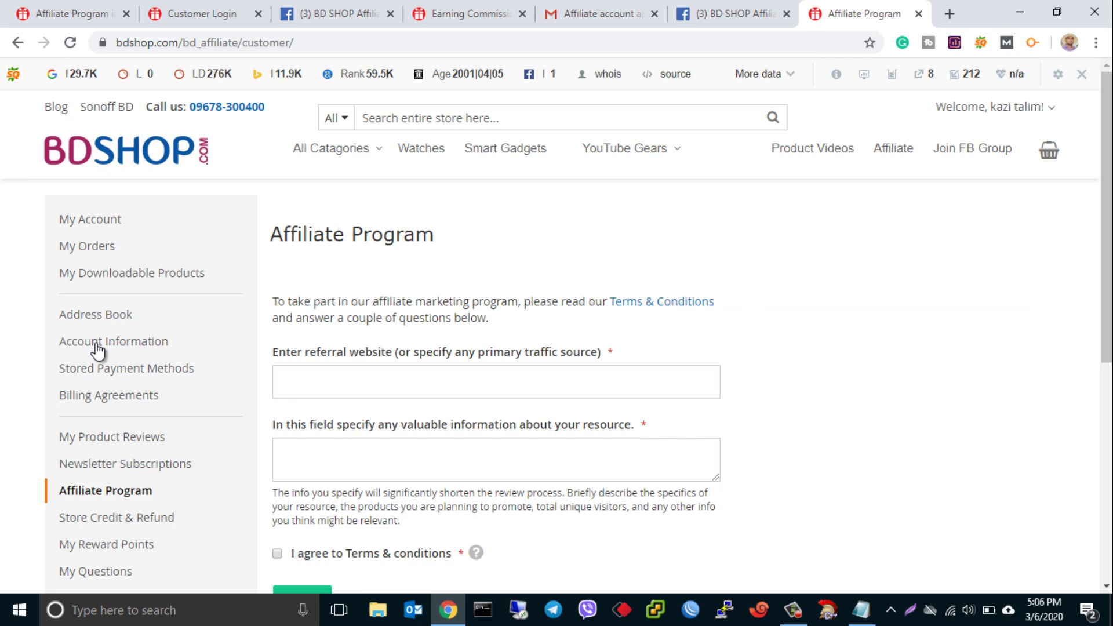
- Apply to the Affiliate Program with the saved YouTube referral URL, description 'test' and terms accepted
drag(1108, 235, 1110, 250)
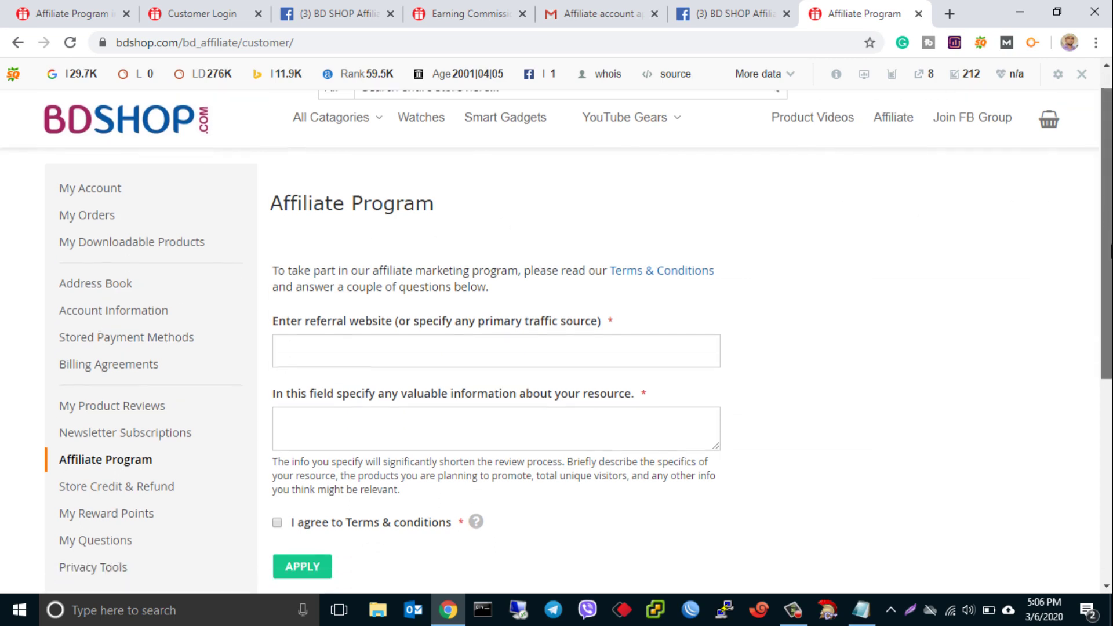
click(455, 334)
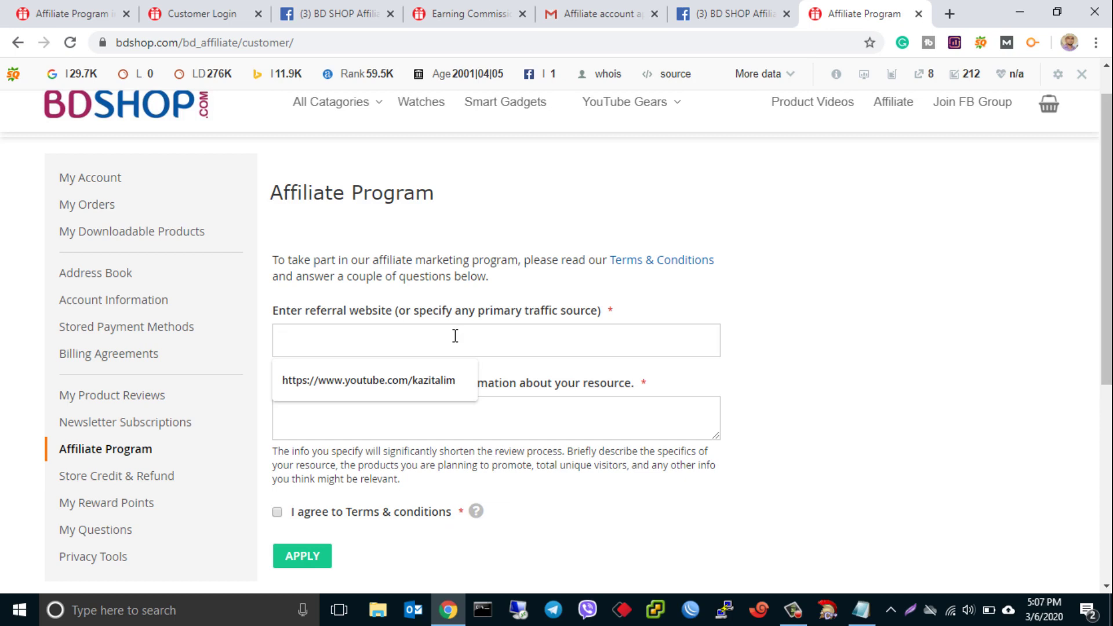
click(421, 379)
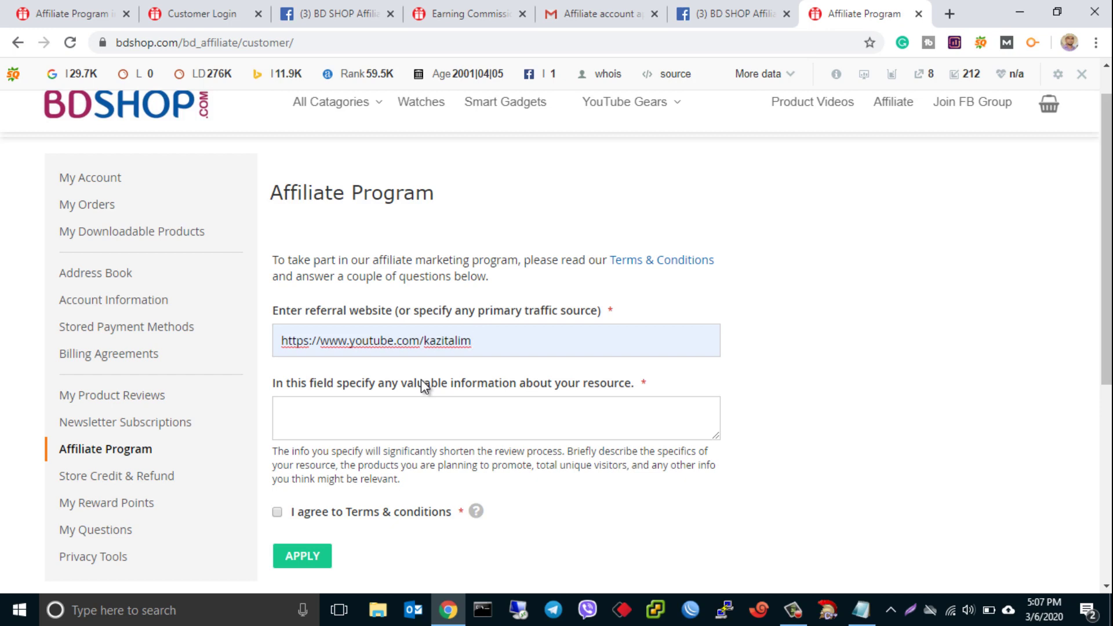
click(415, 409)
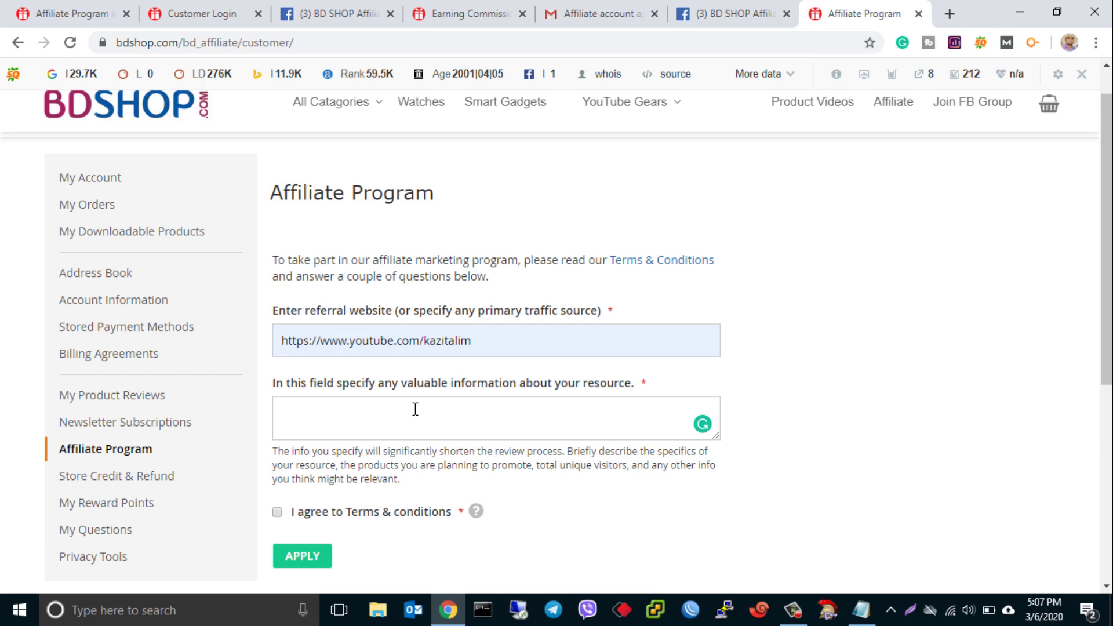
click(415, 409)
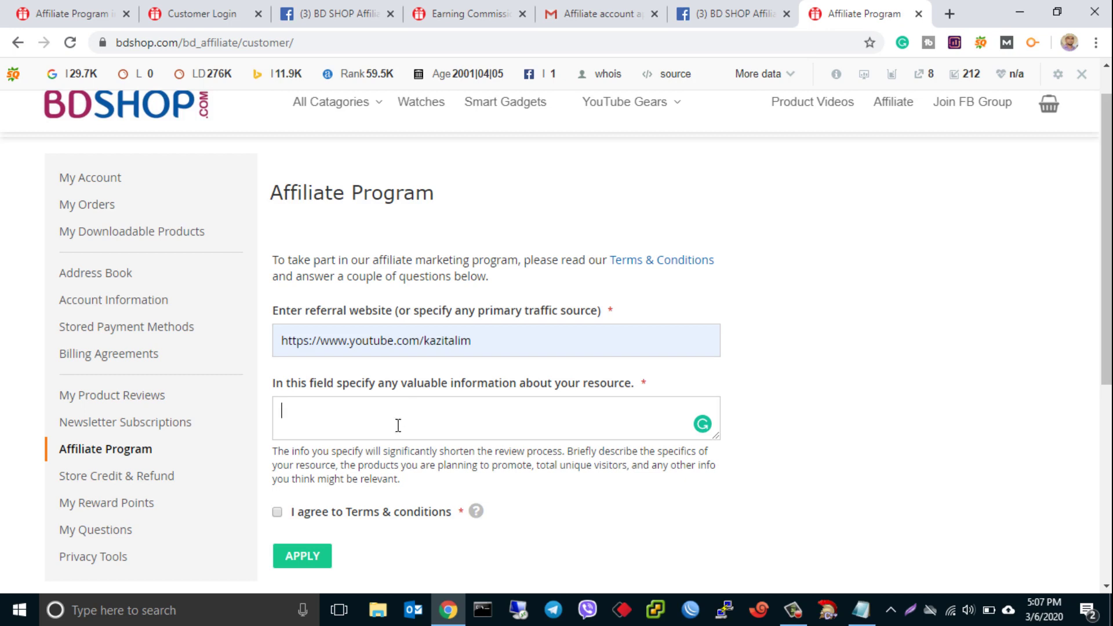
click(278, 513)
text(test)
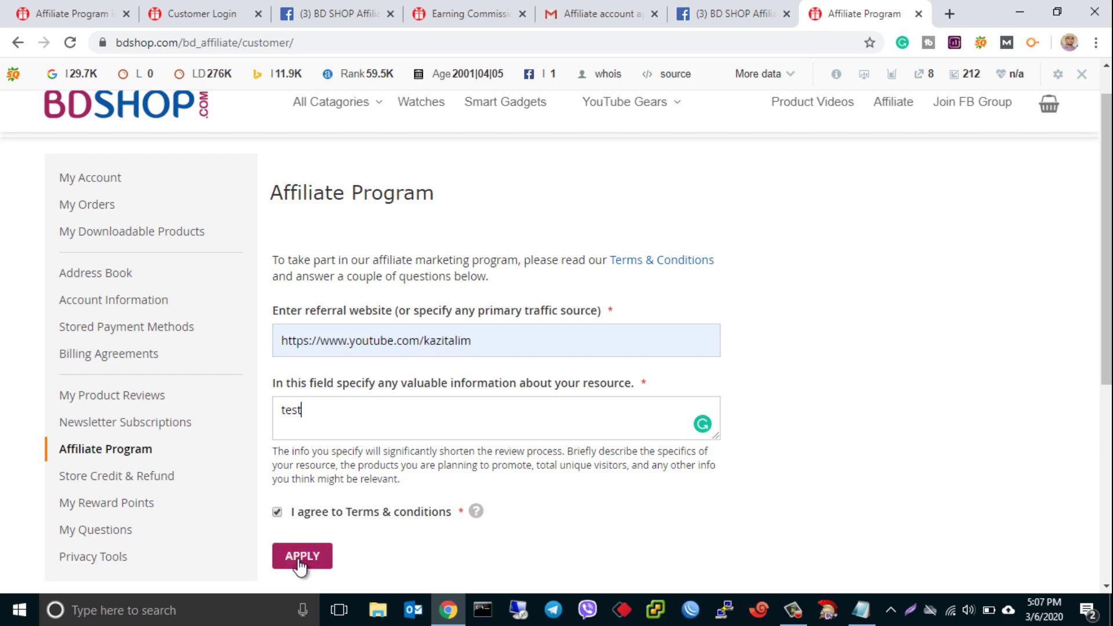
click(299, 560)
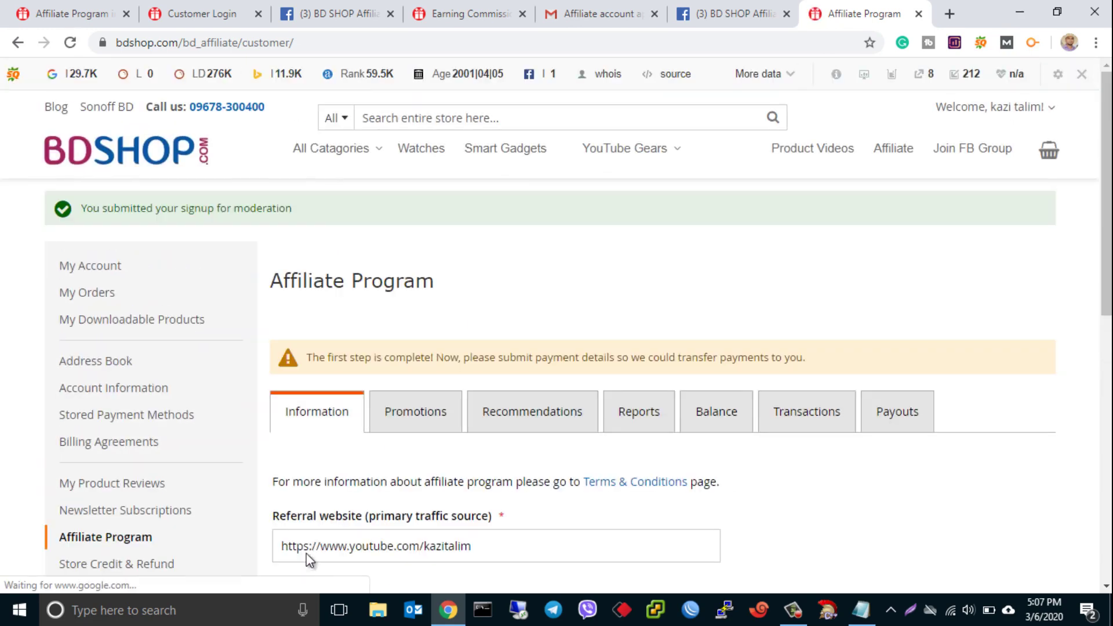
- Choose bKash Payment as payout type, enter the wallet number and save the affiliate details
scroll(1073, 273, down, 3)
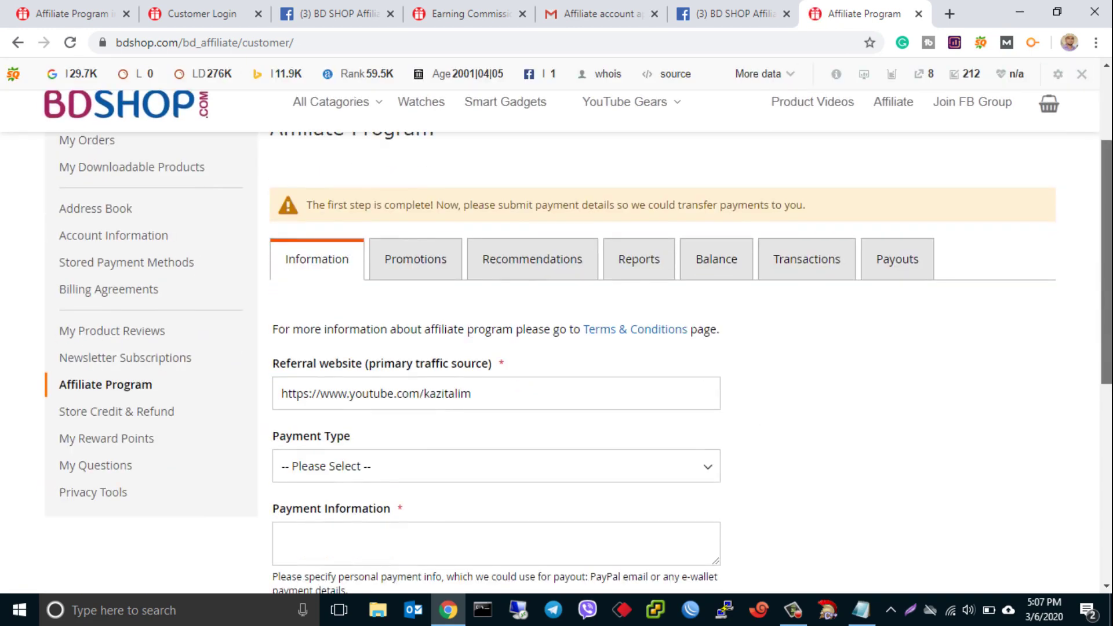
scroll(802, 372, down, 2)
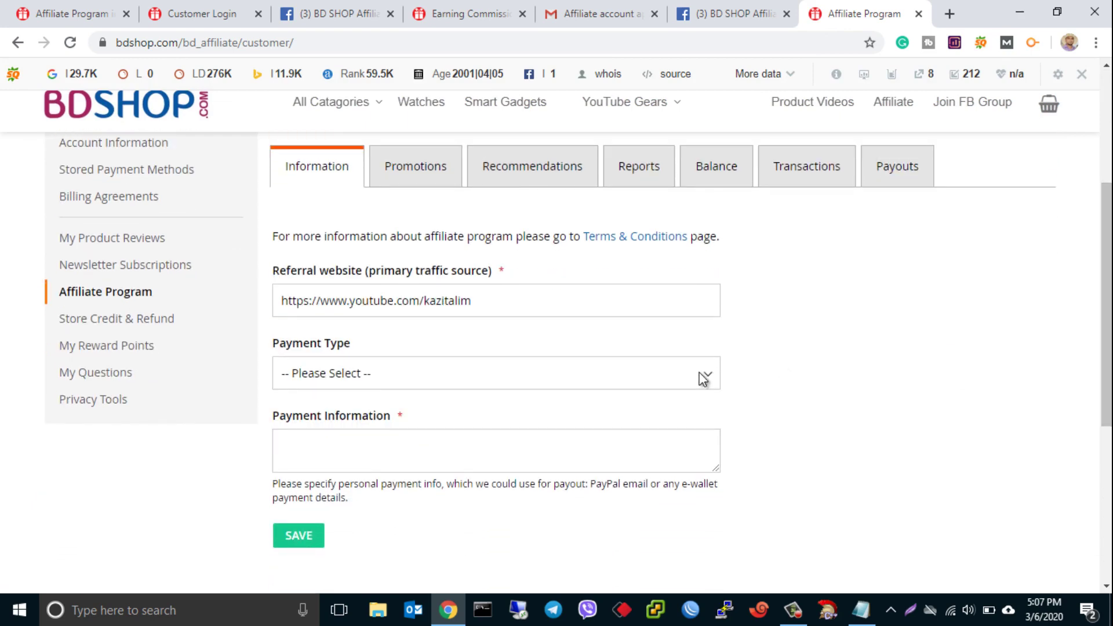
click(703, 379)
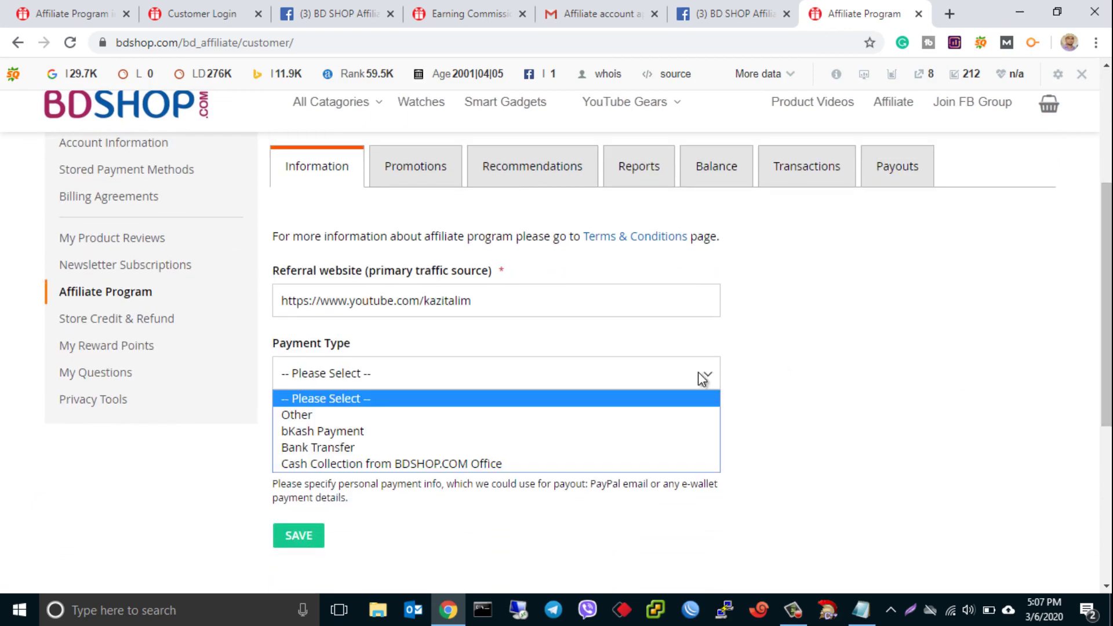
click(330, 431)
click(350, 447)
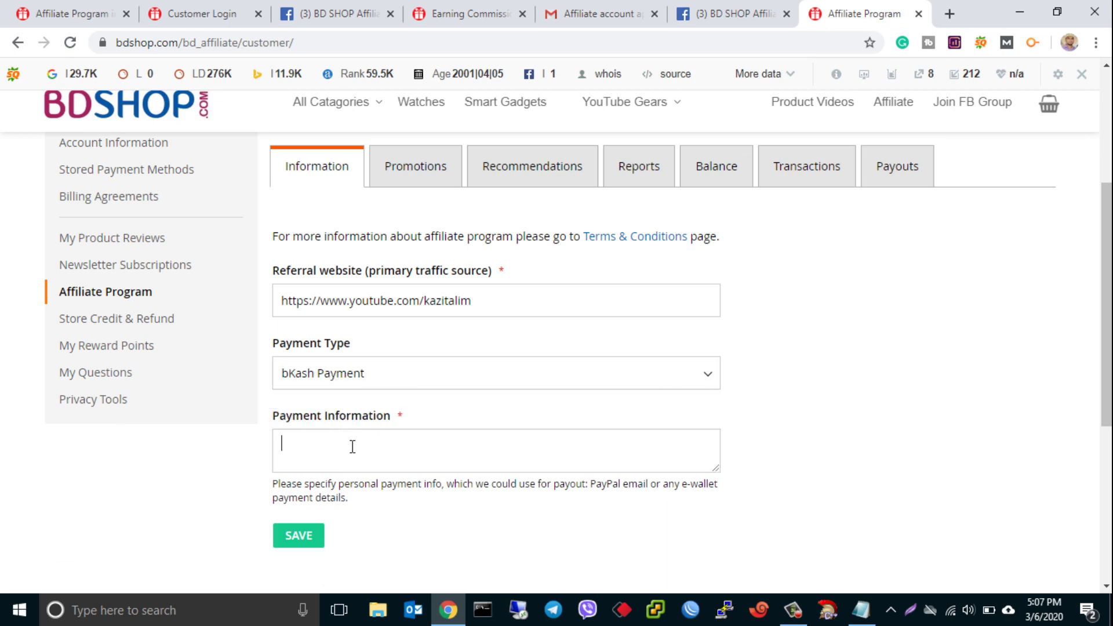
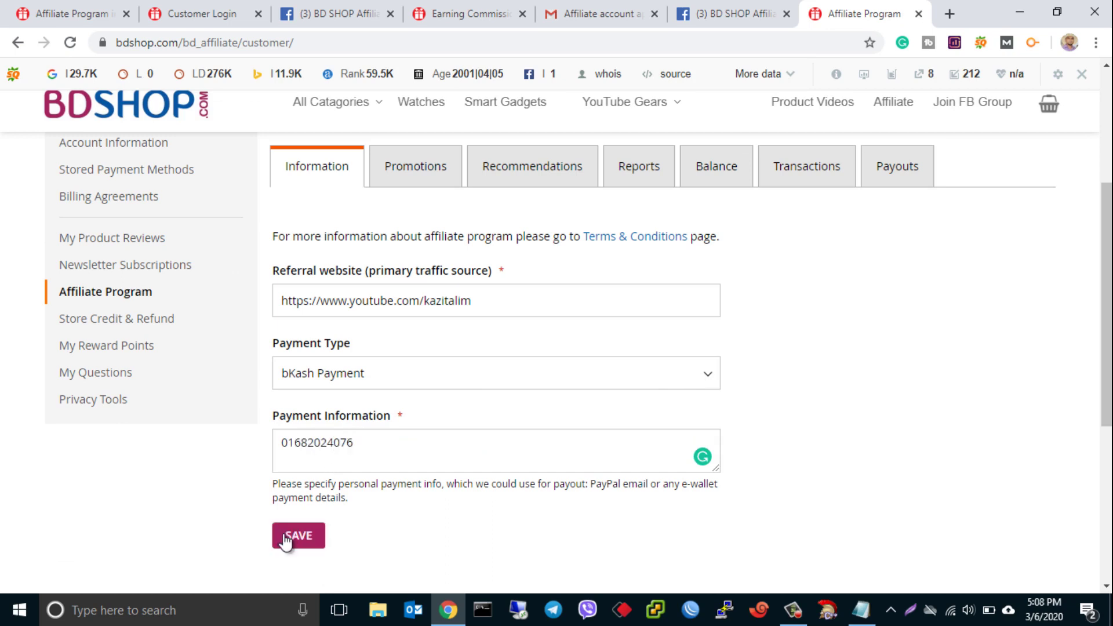
click(286, 538)
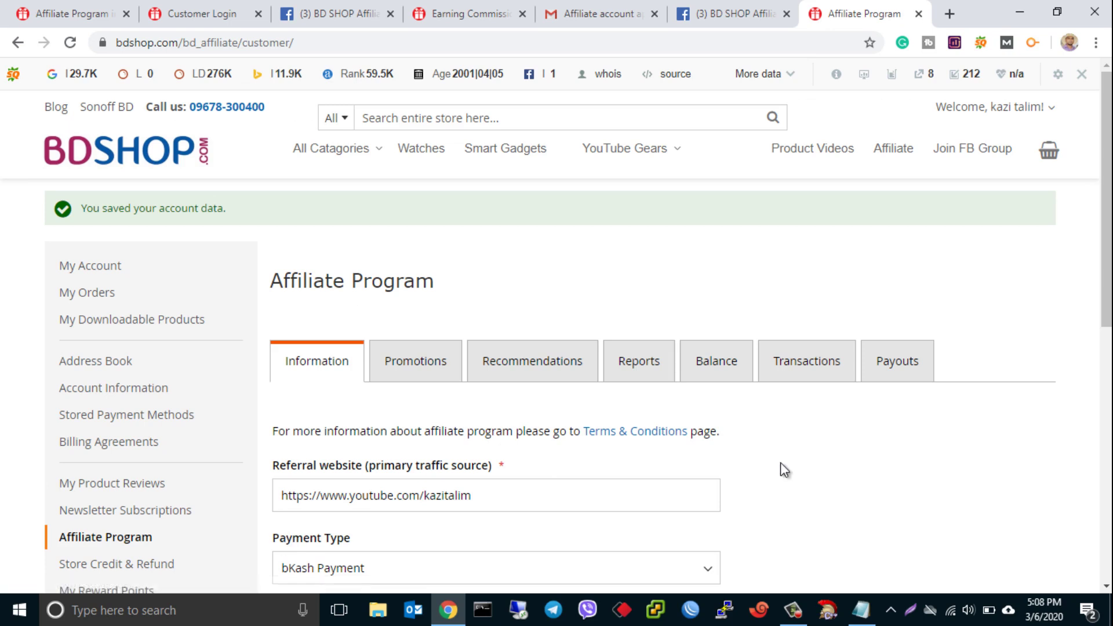
scroll(510, 308, down, 2)
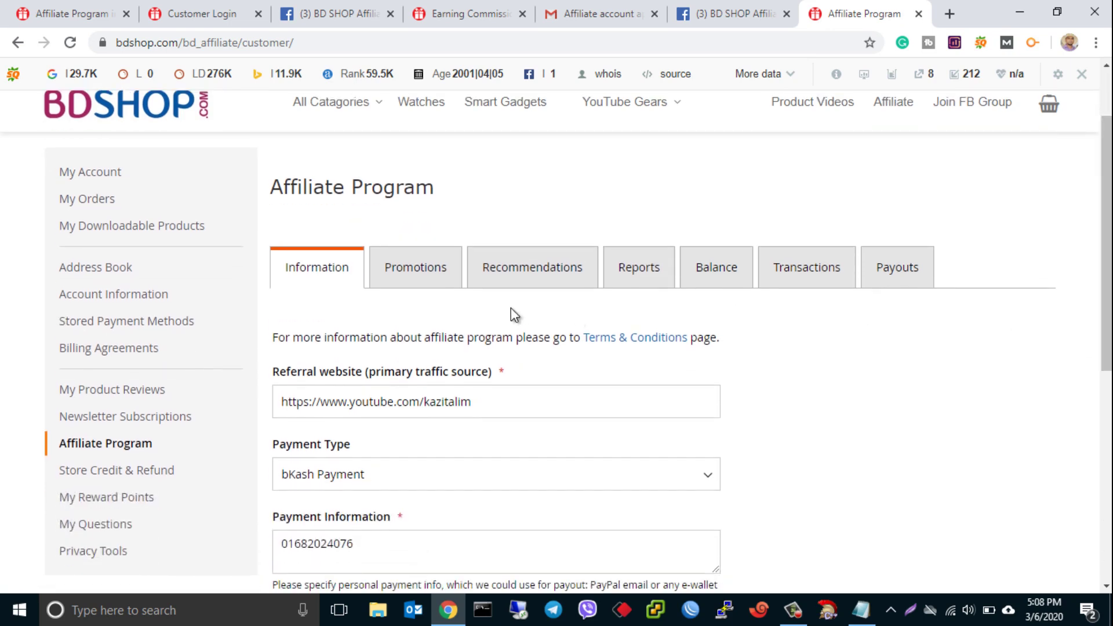
- In Promotions, try saving an empty code prefix, then a prefix based on the user's name
click(424, 282)
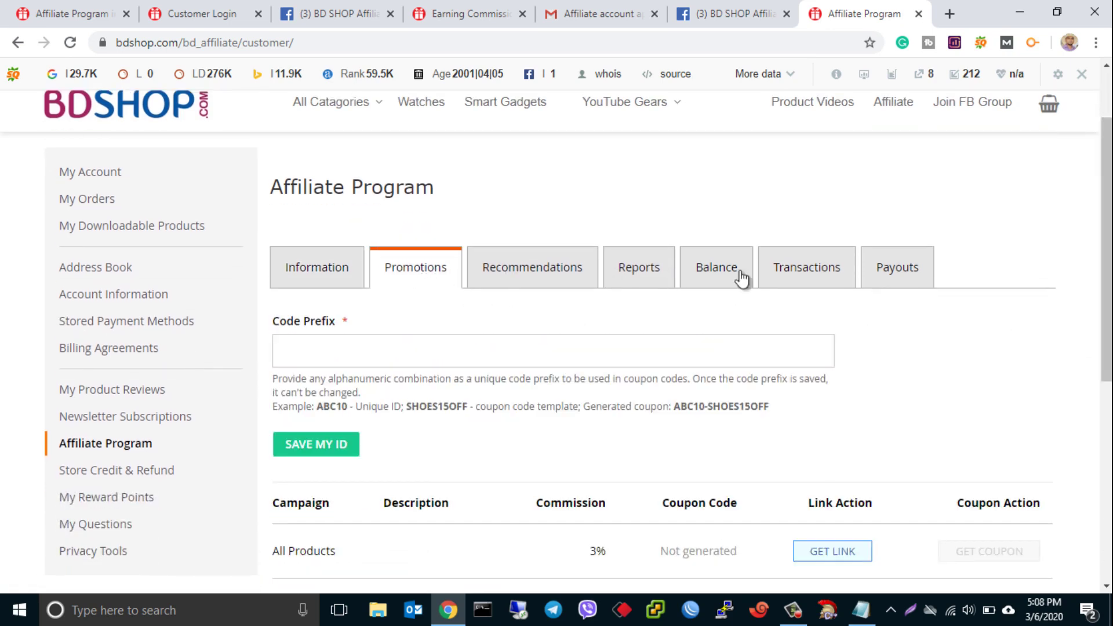
scroll(1110, 218, down, 2)
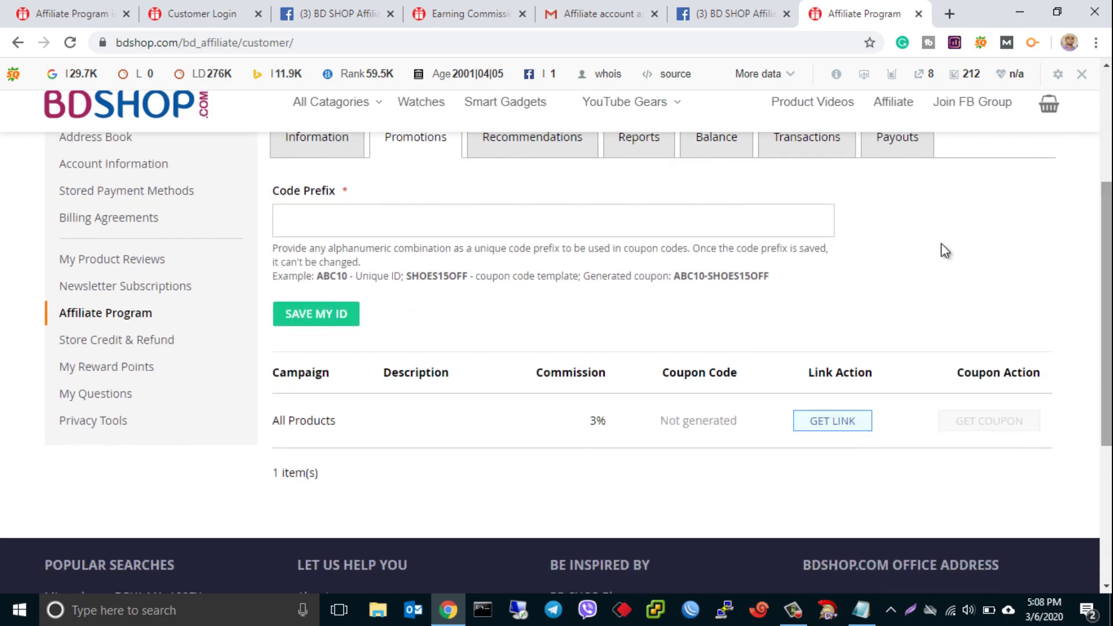
click(311, 311)
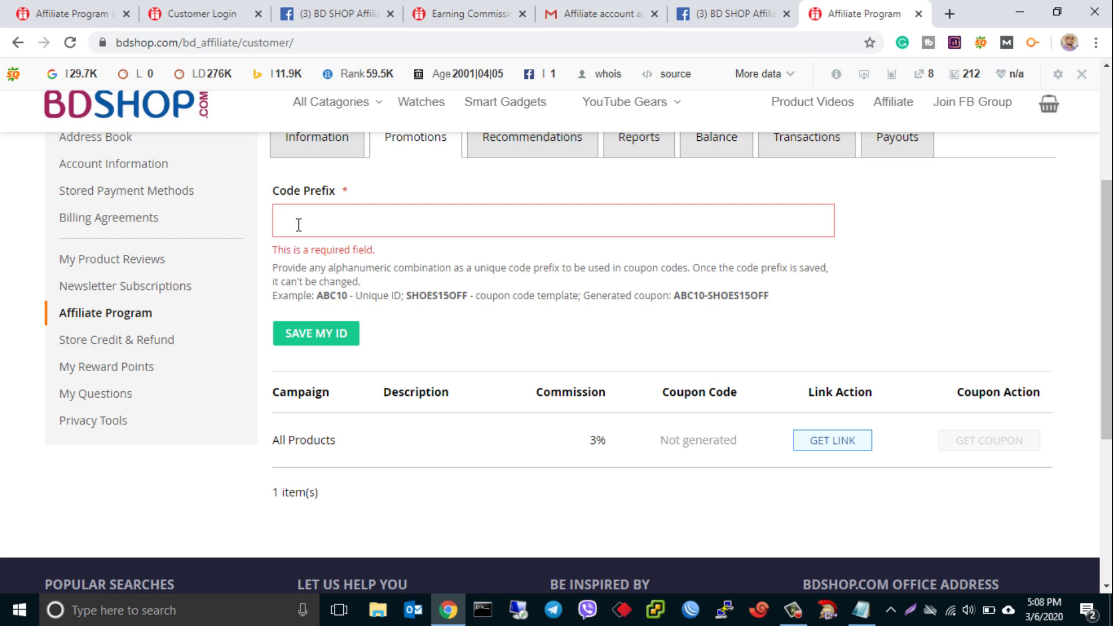
text(KAZI)
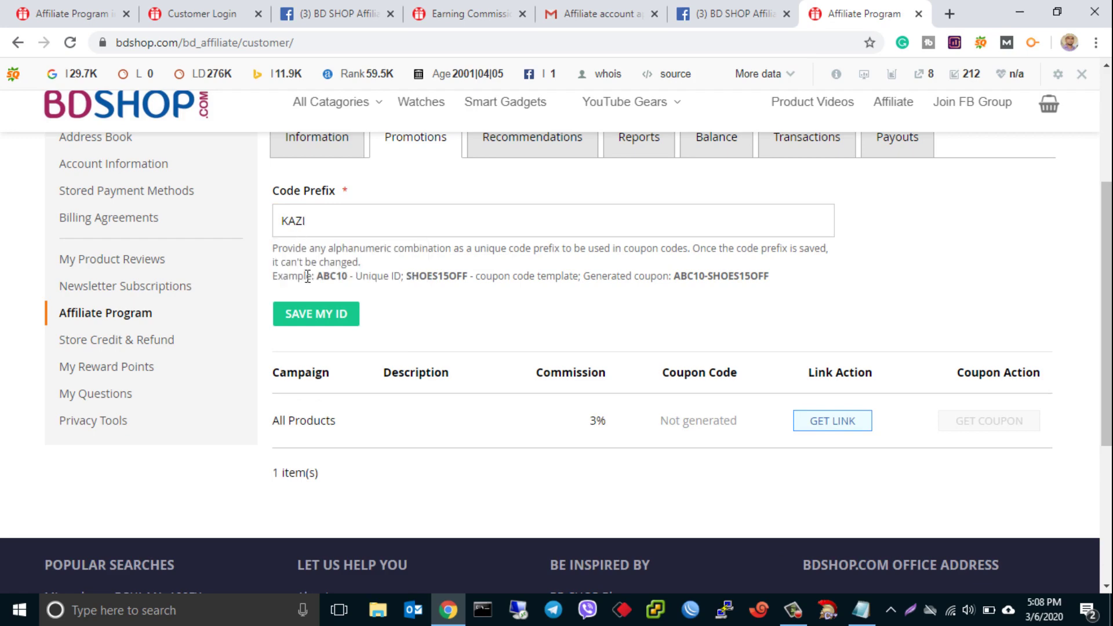
click(315, 316)
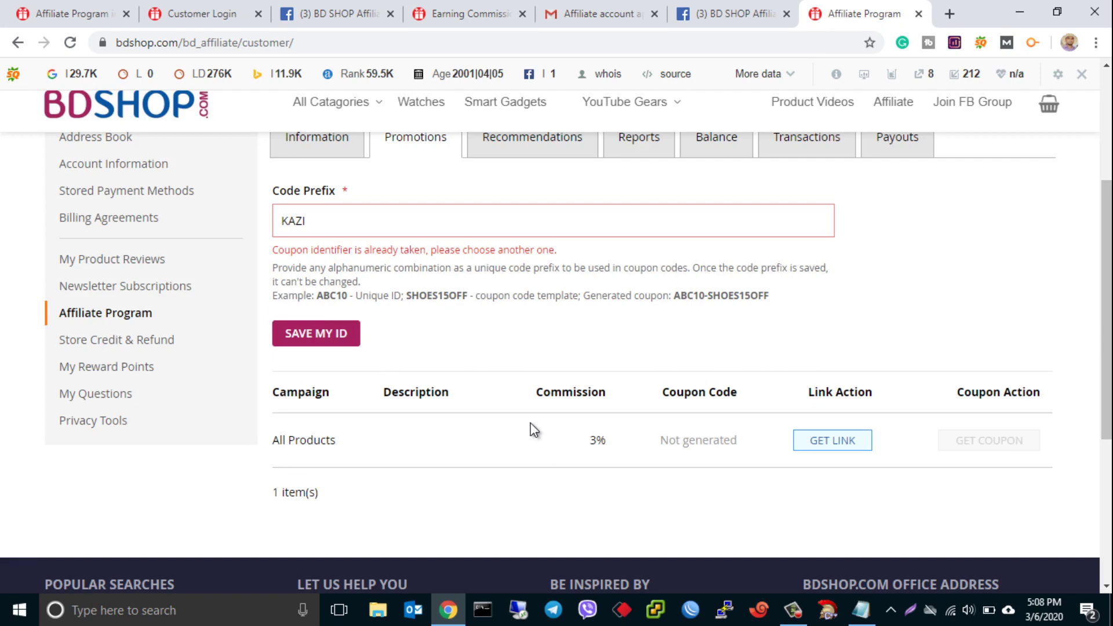
- Append 'T' to the already-taken code prefix and save the unique prefix
click(310, 221)
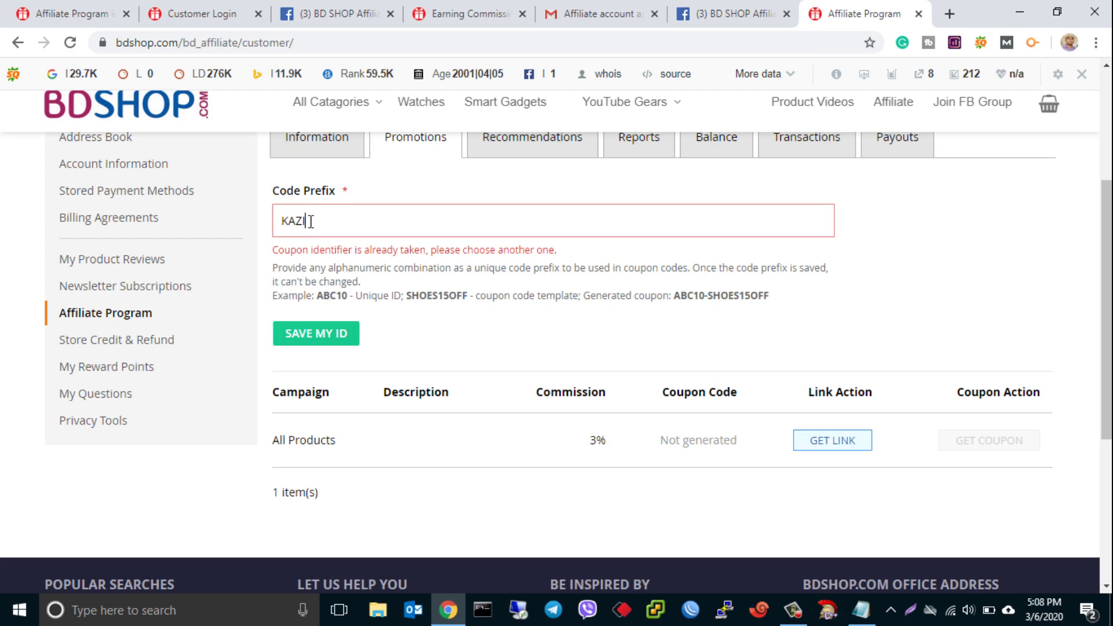
text(T)
click(306, 317)
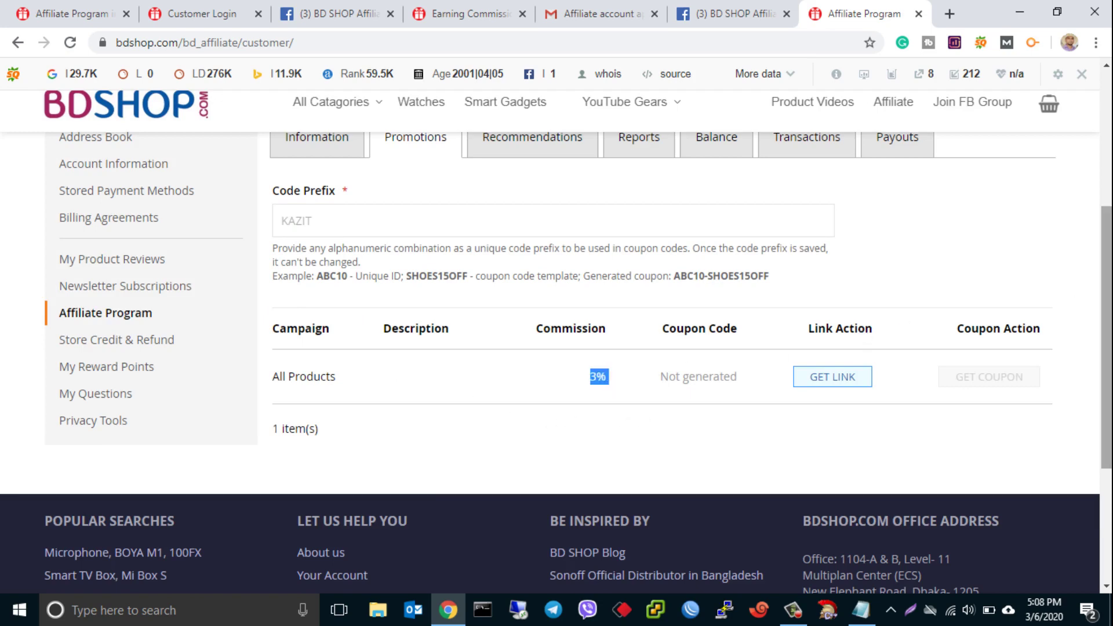
drag(1106, 336, 1106, 310)
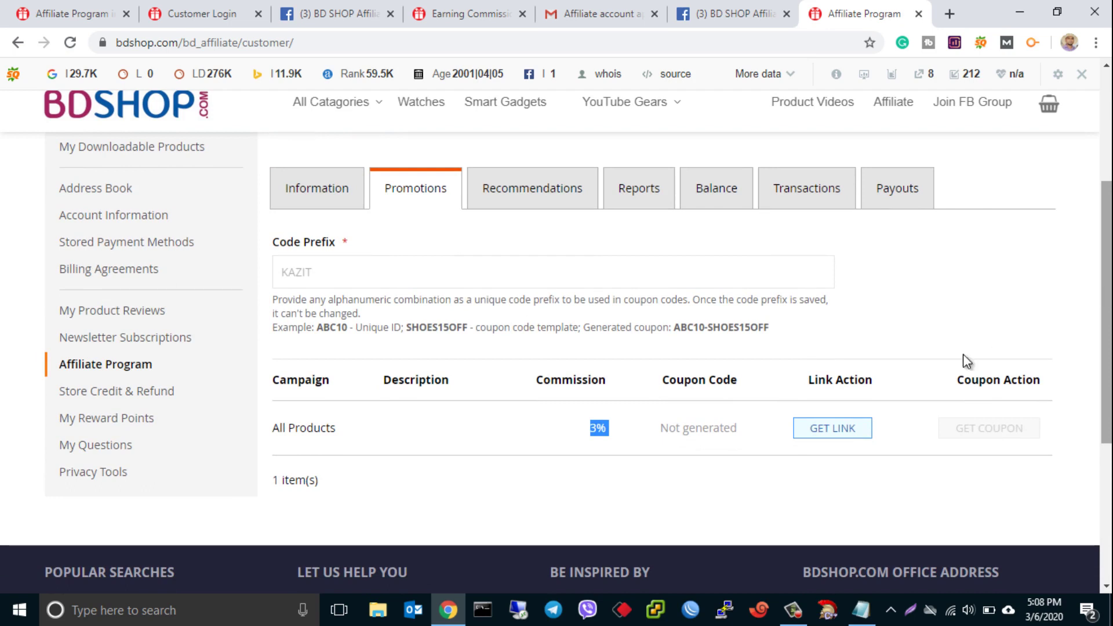
- Open the All Products GET LINK dialog, then close it without generating a link
click(828, 430)
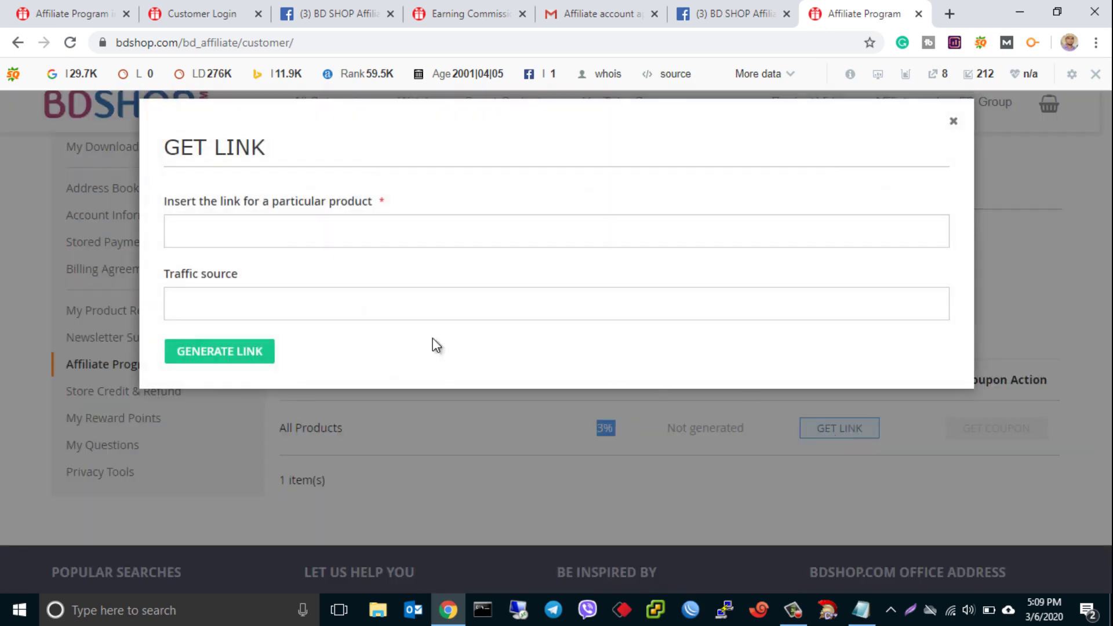
click(299, 234)
click(265, 309)
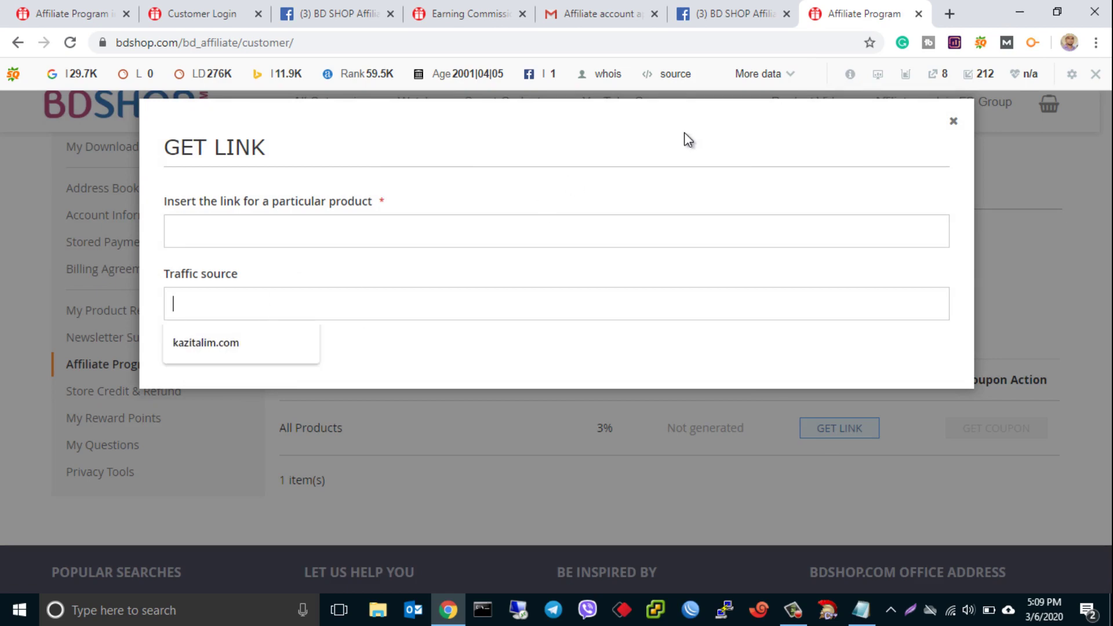
click(953, 123)
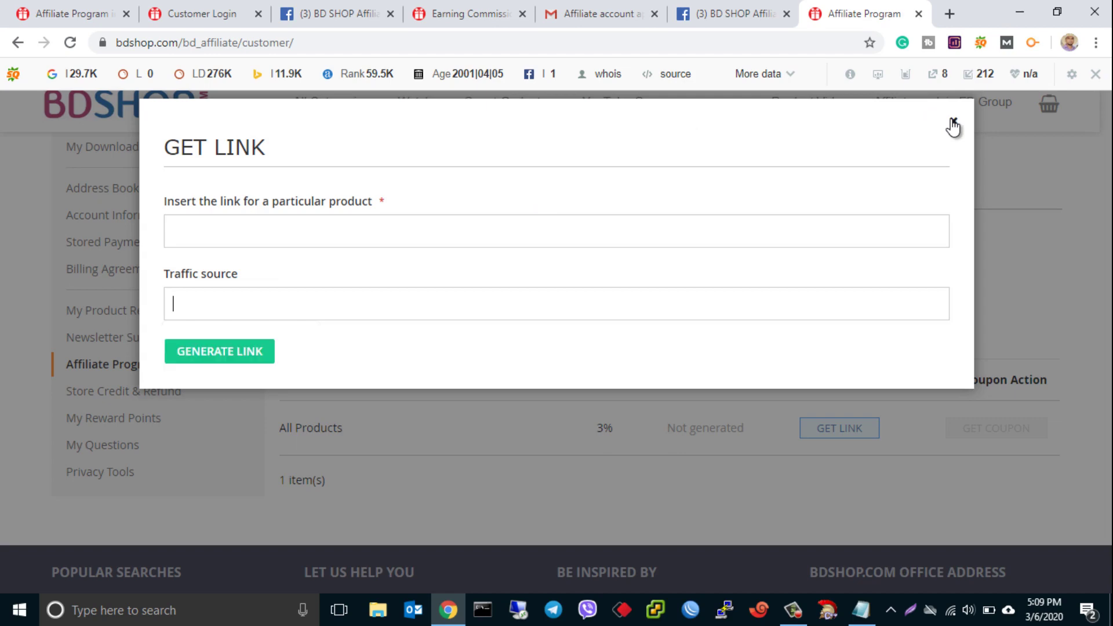
click(953, 123)
- List Recommendations for the All Products campaign and browse their approximate commissions and prices
click(536, 194)
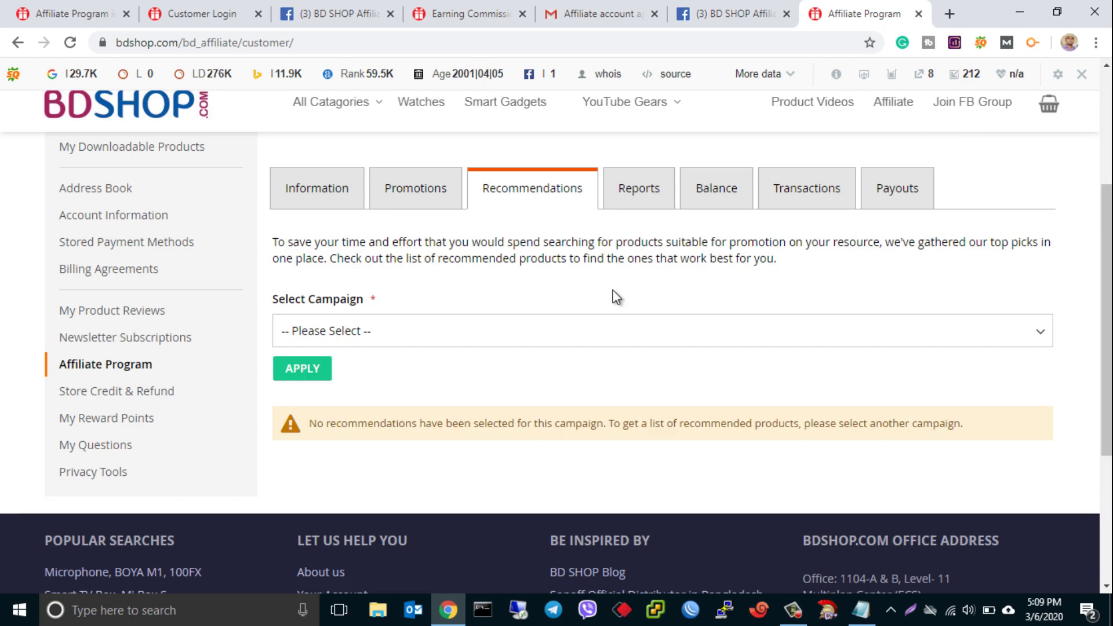
click(781, 338)
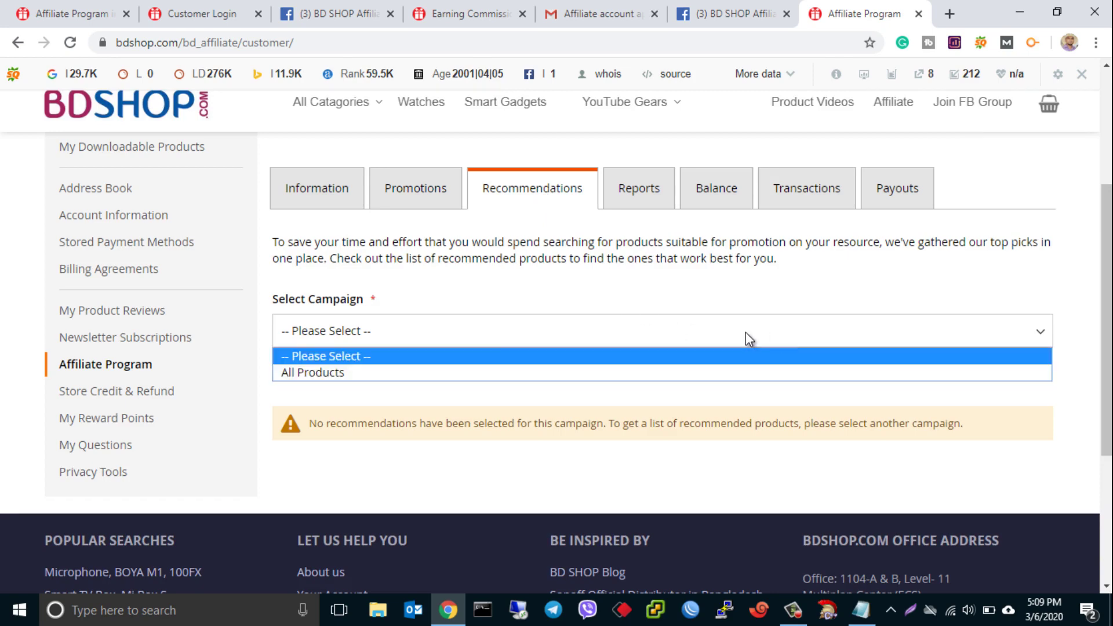
click(458, 376)
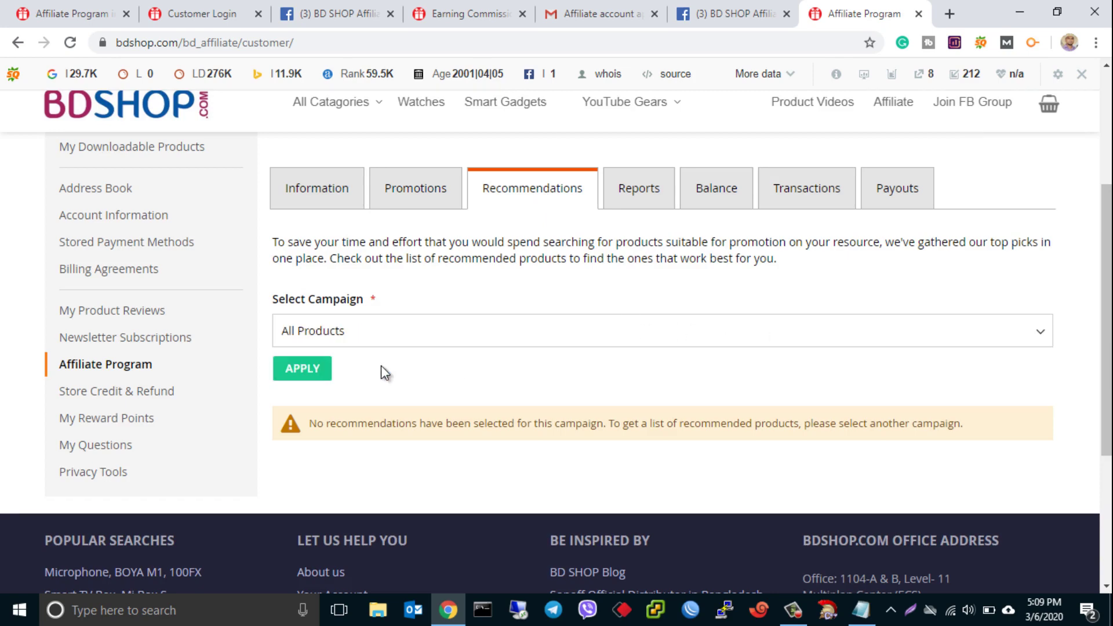
click(290, 369)
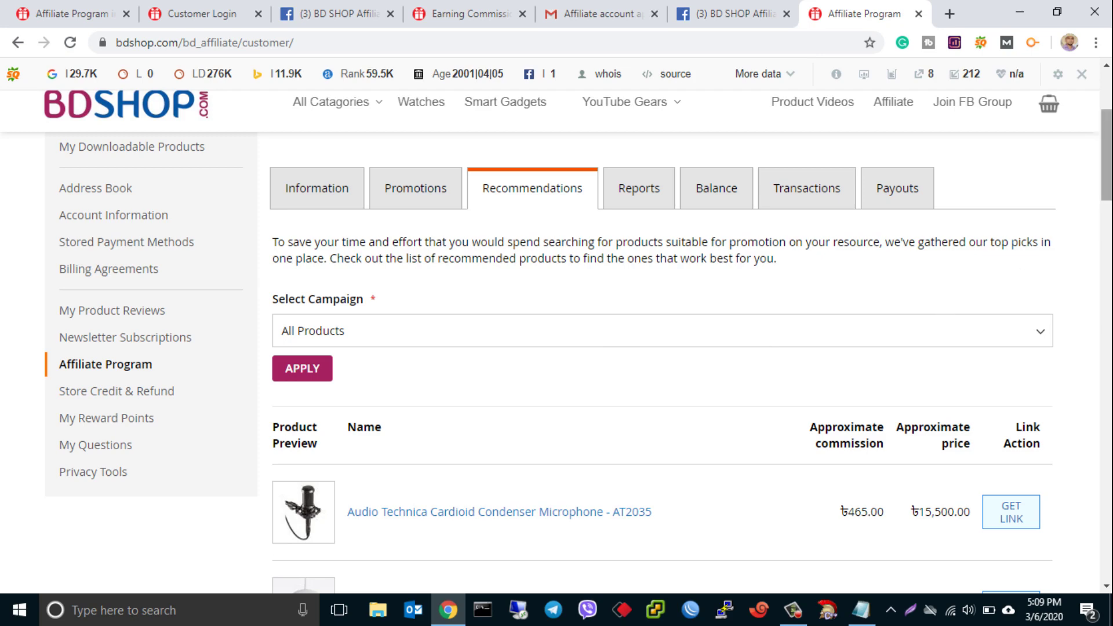
drag(1106, 155, 1106, 177)
scroll(580, 360, down, 4)
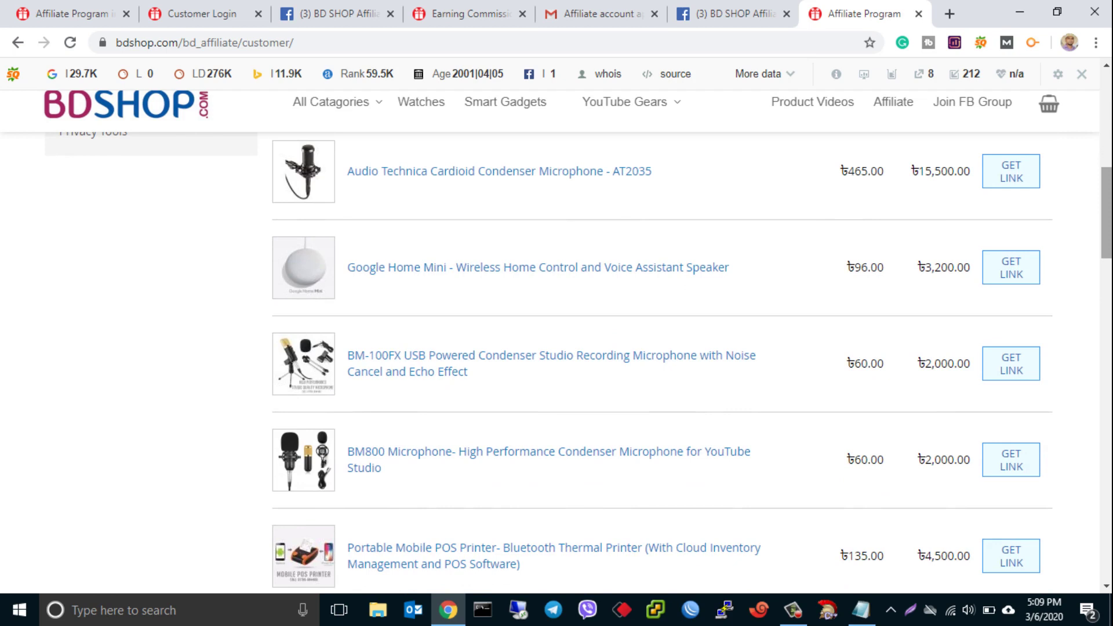
scroll(837, 214, up, 2)
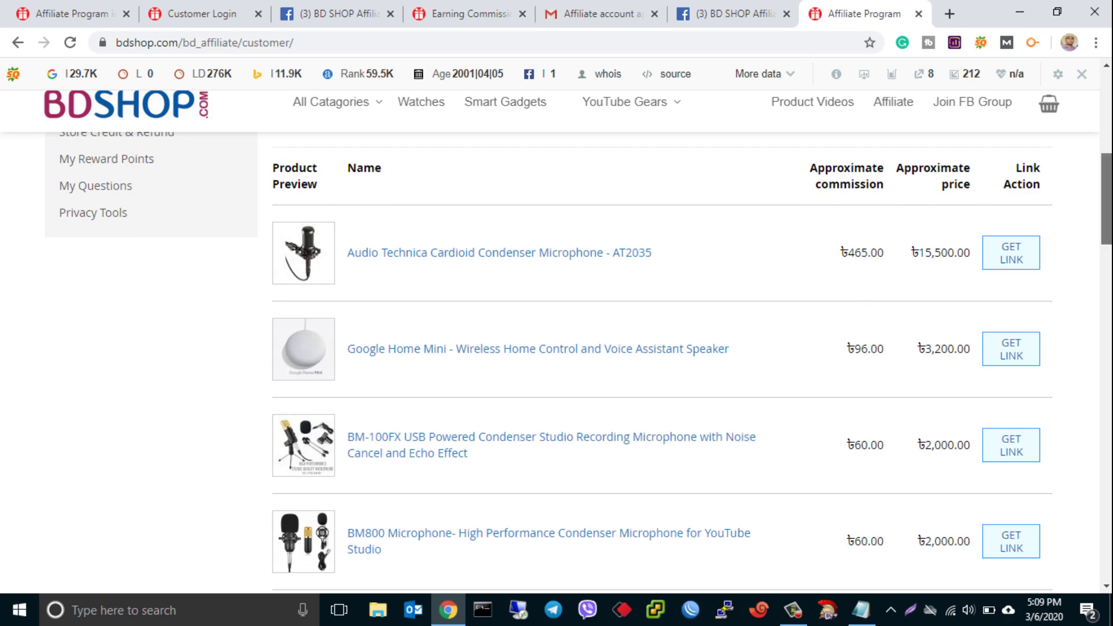
scroll(662, 359, down, 4)
scroll(1106, 241, down, 1)
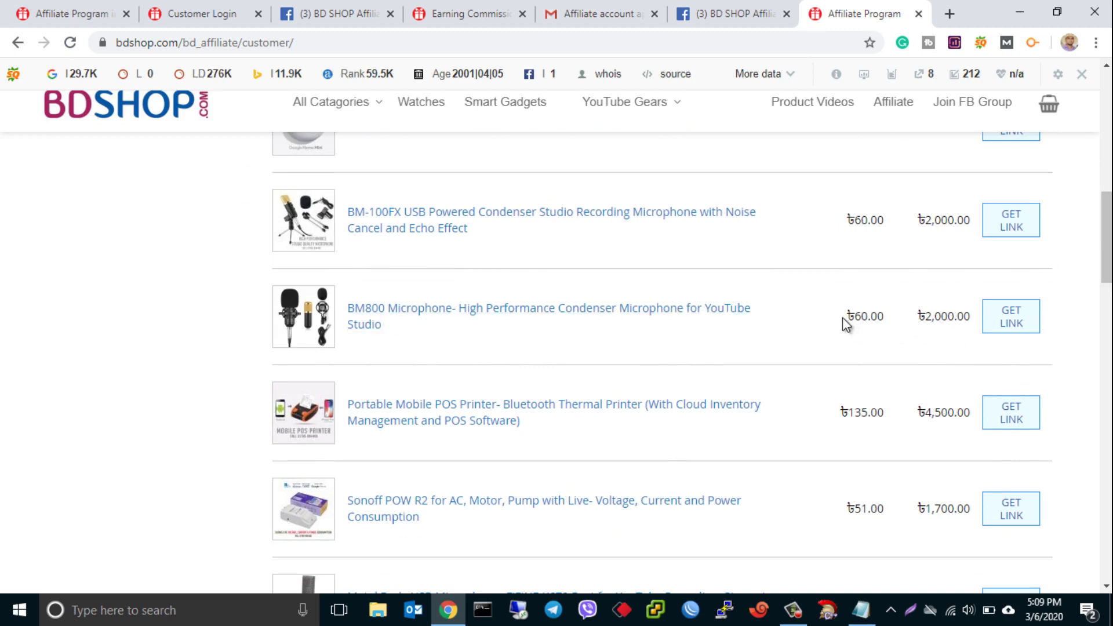
- Generate a BM800 microphone affiliate link with traffic source kazitalim.com and copy it
click(1006, 315)
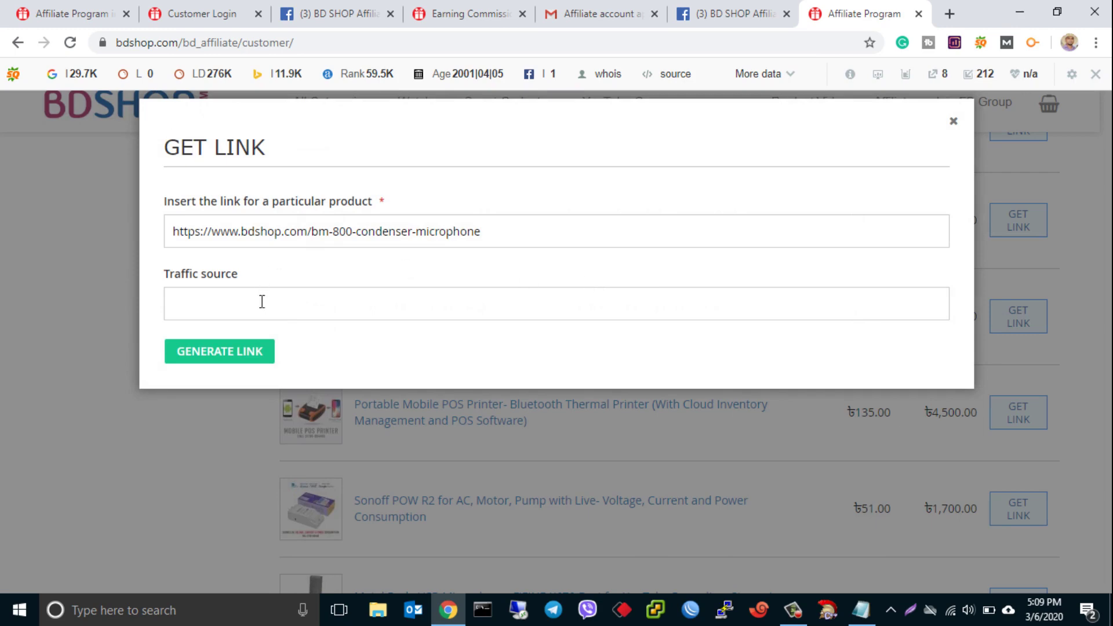
click(261, 300)
click(227, 345)
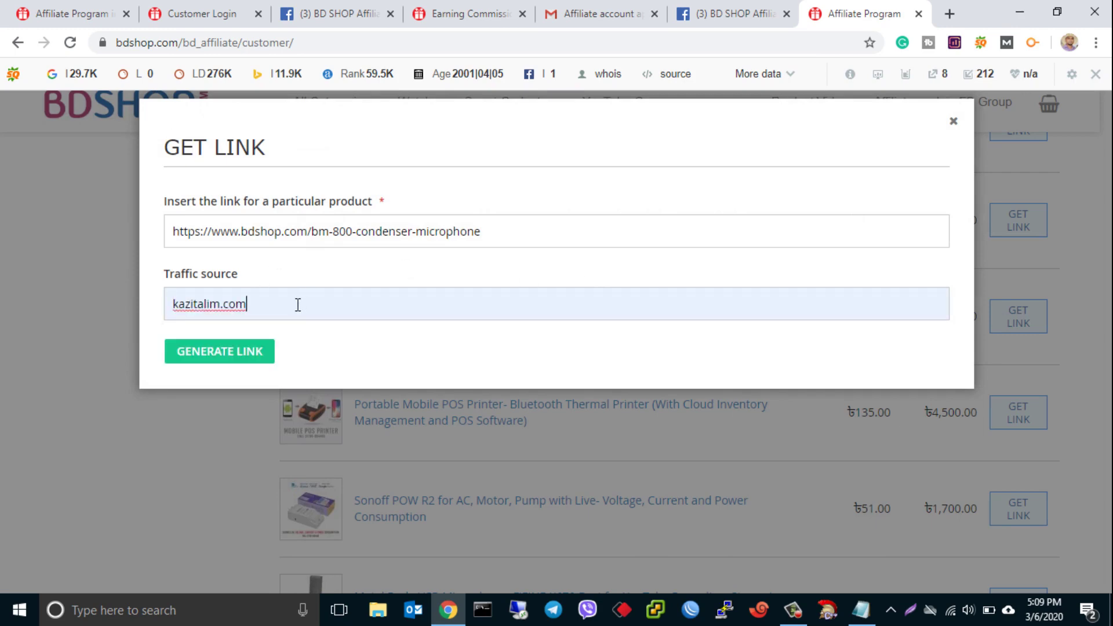
click(231, 353)
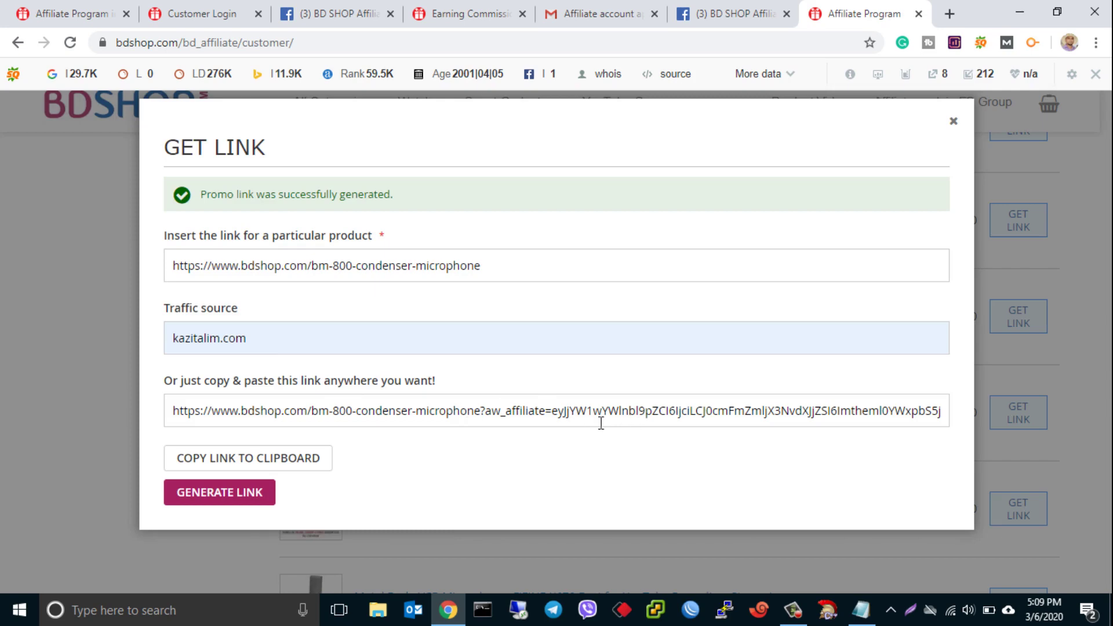
click(284, 471)
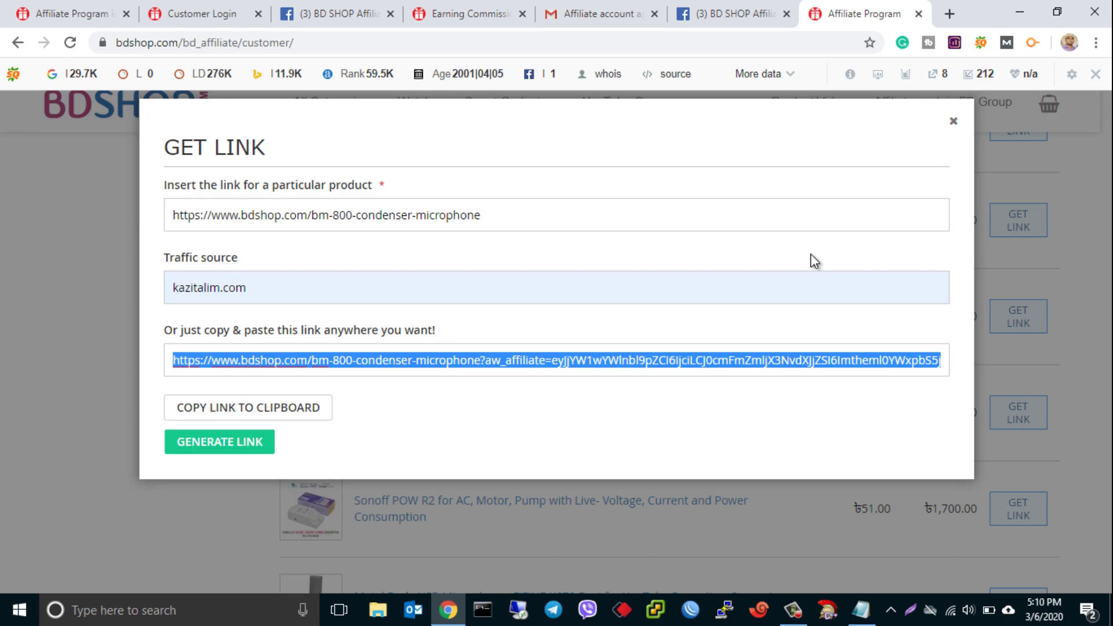
- Search Google for 'link shortener' in a new tab and open the Bitly URL Shortener result
click(950, 16)
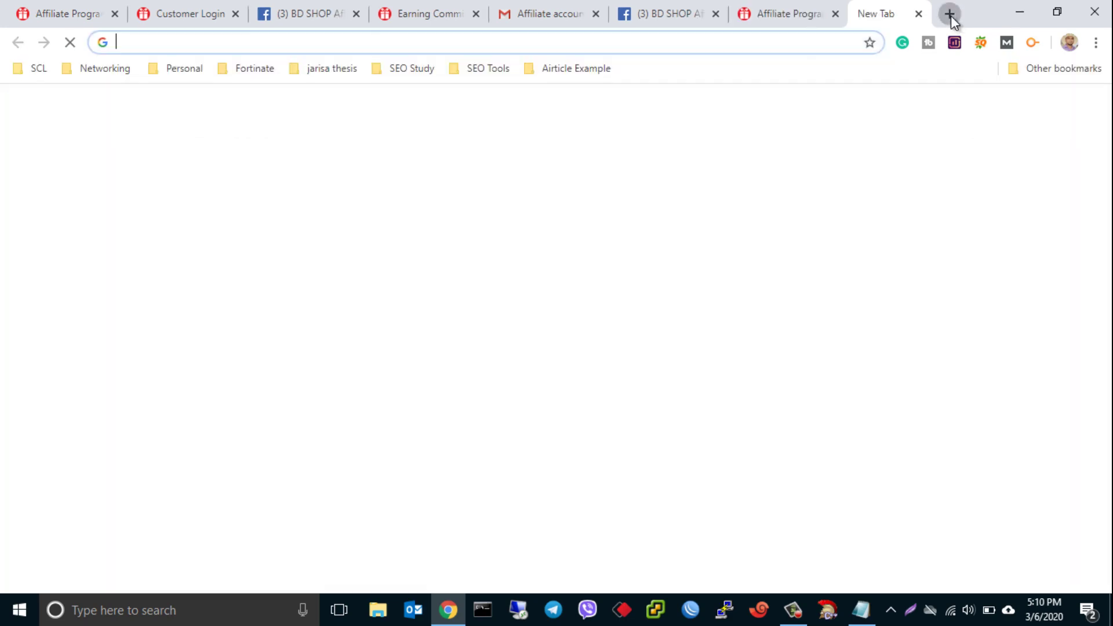
text(link)
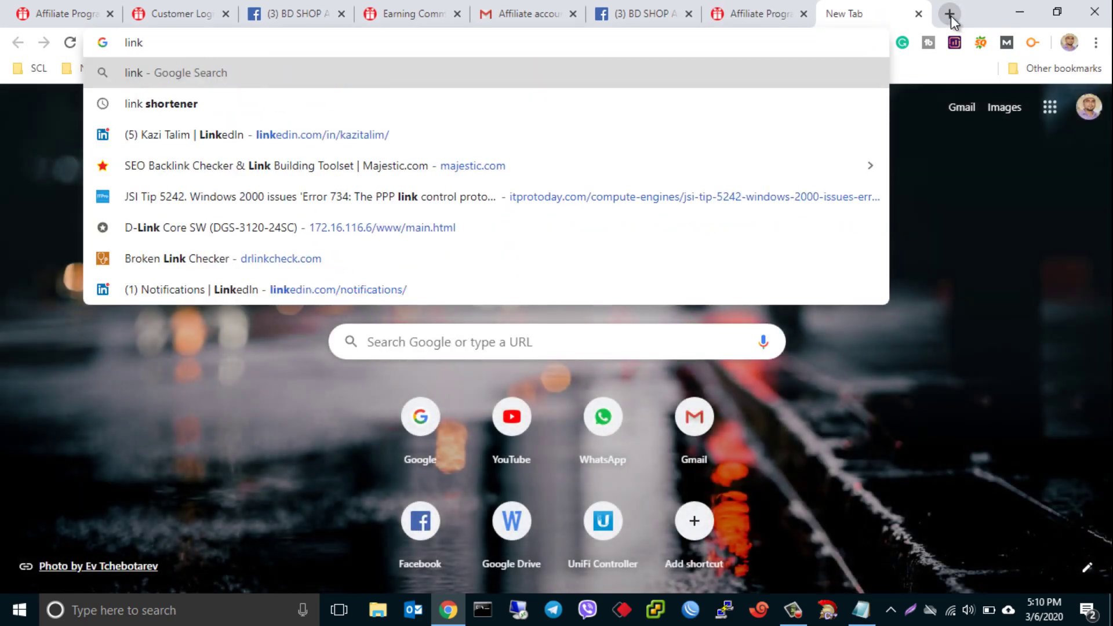
text( shortener)
key(Return)
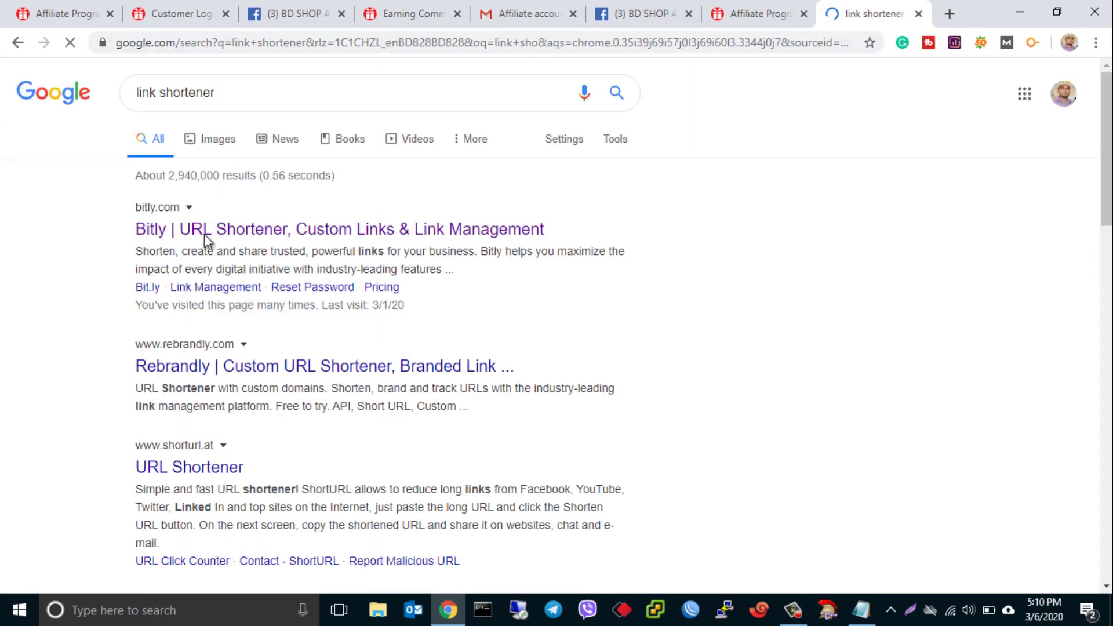
click(206, 235)
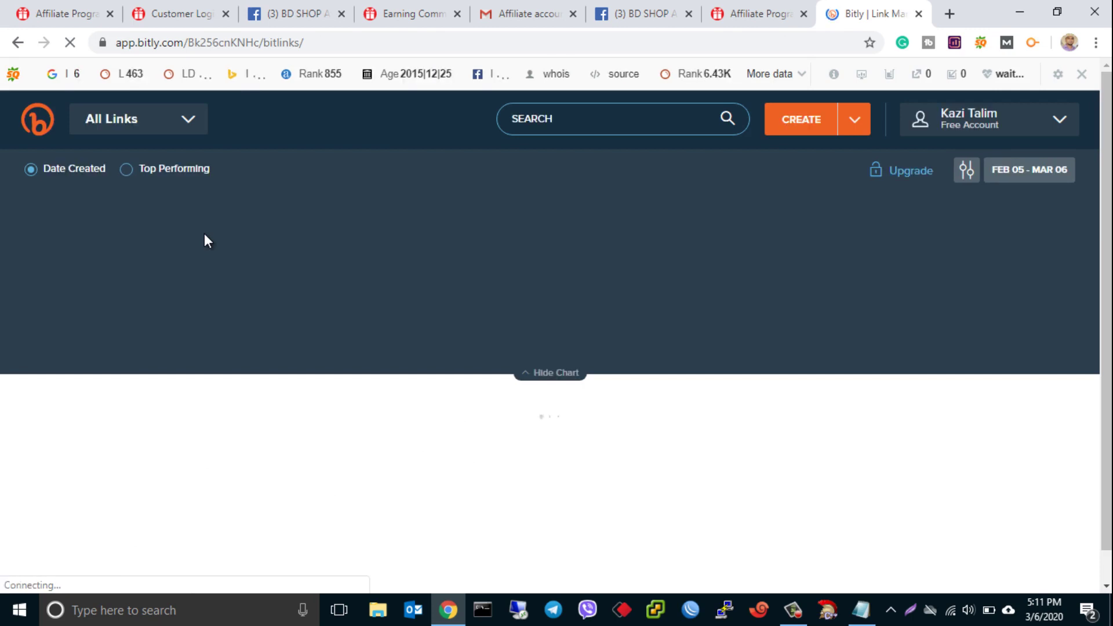
click(803, 118)
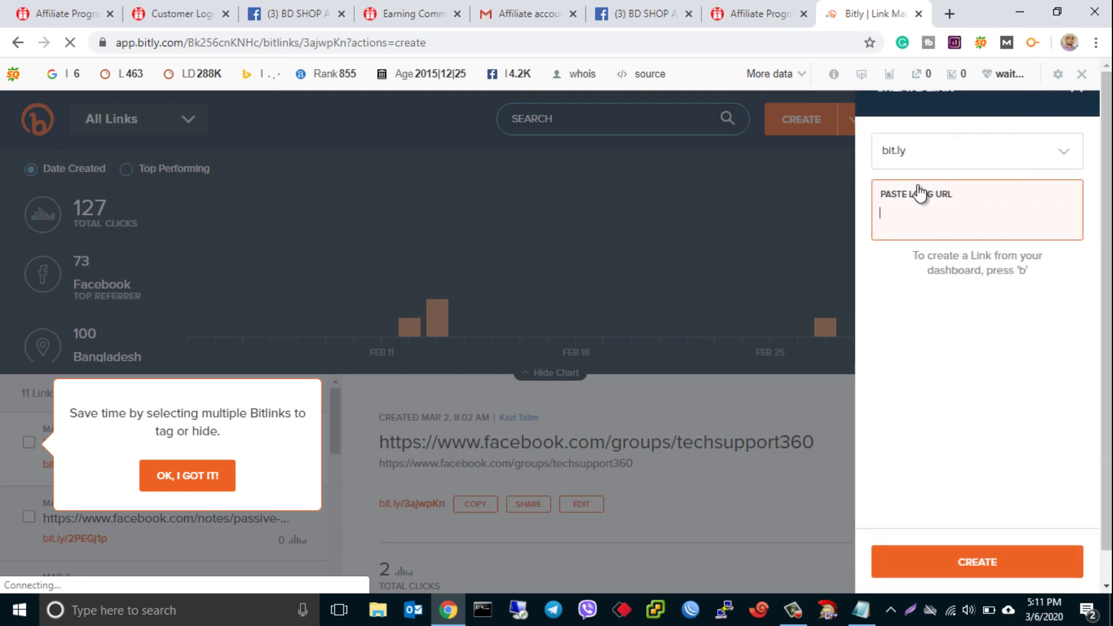
key(ctrl+v)
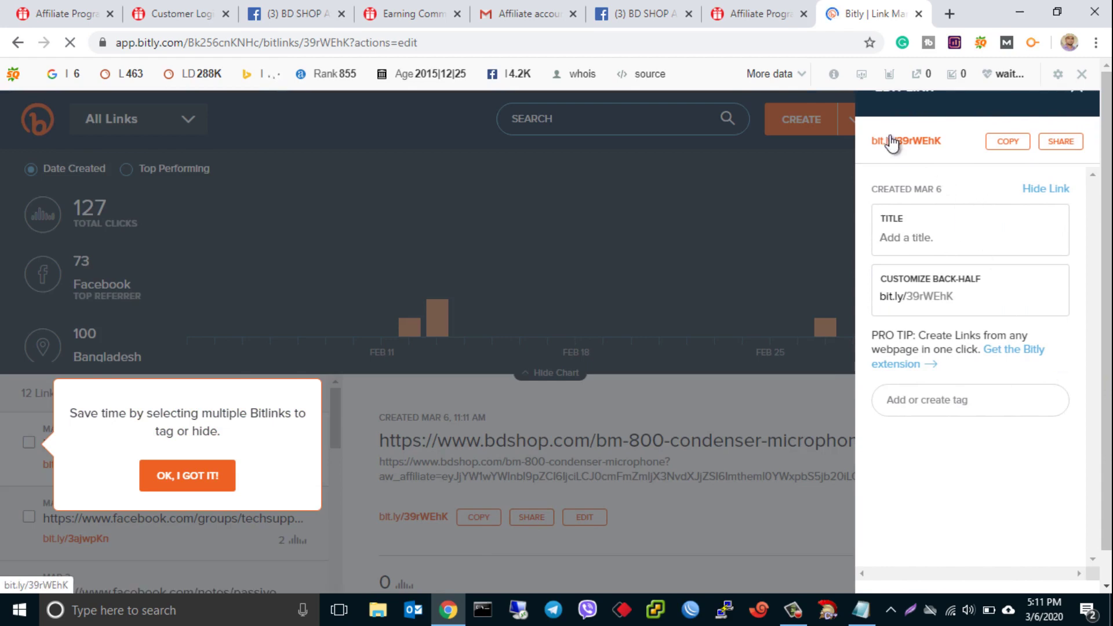
click(1005, 148)
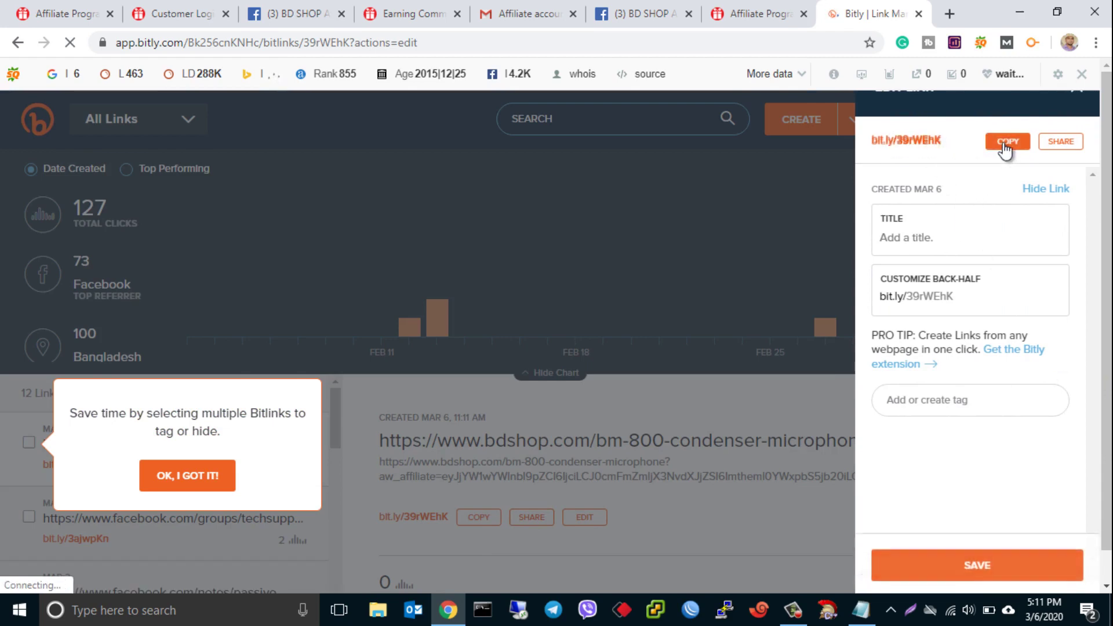
click(950, 14)
key(ctrl+v)
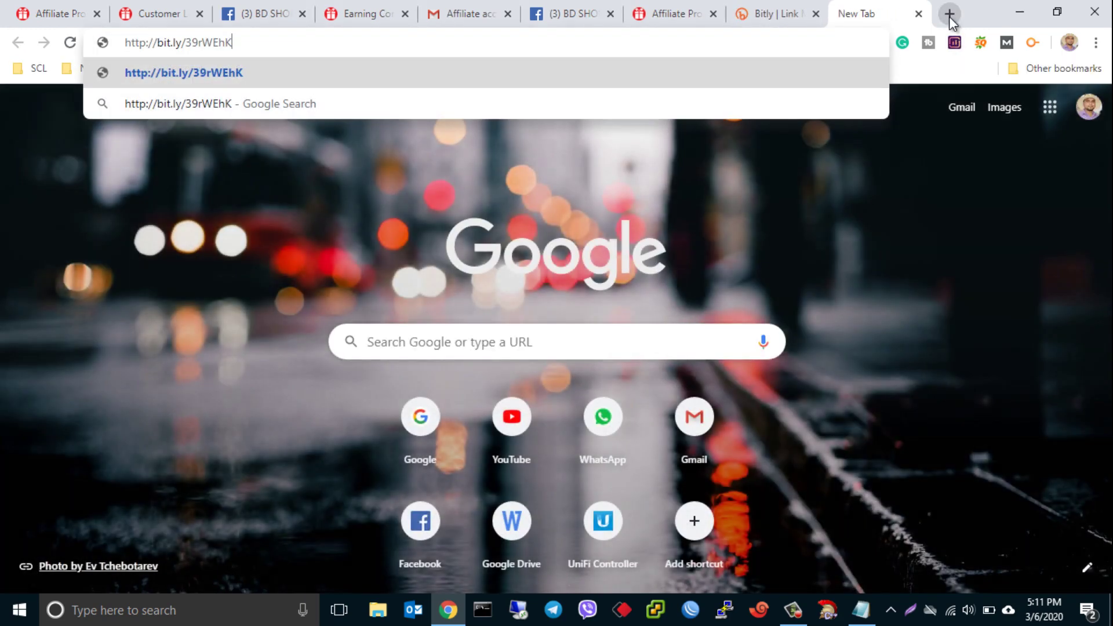
key(Return)
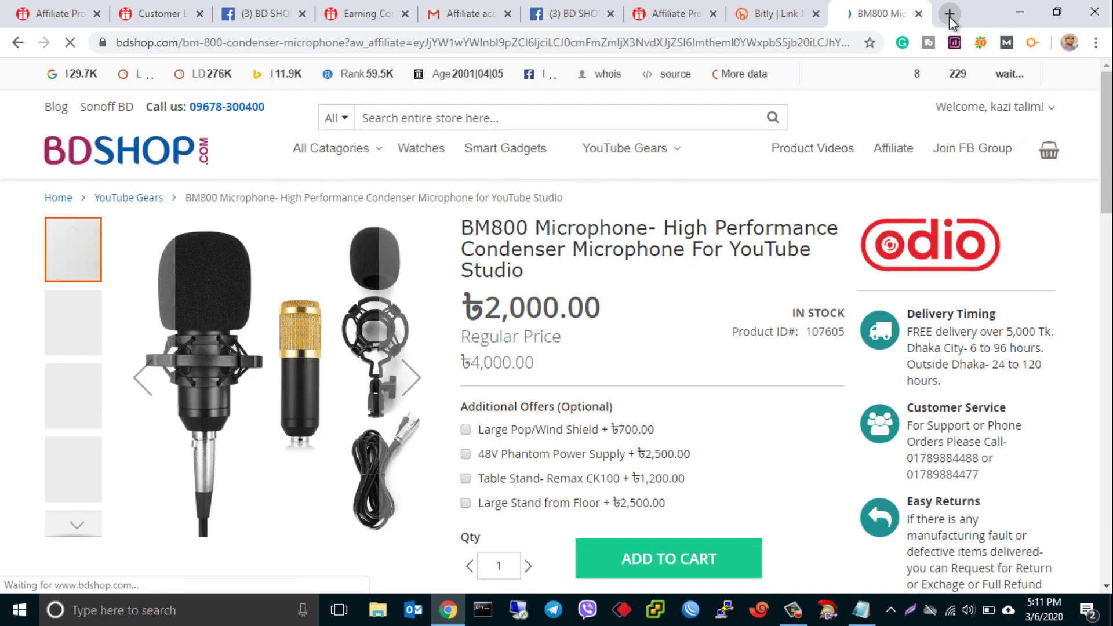
click(775, 8)
key(ctrl+shift+Tab)
click(789, 8)
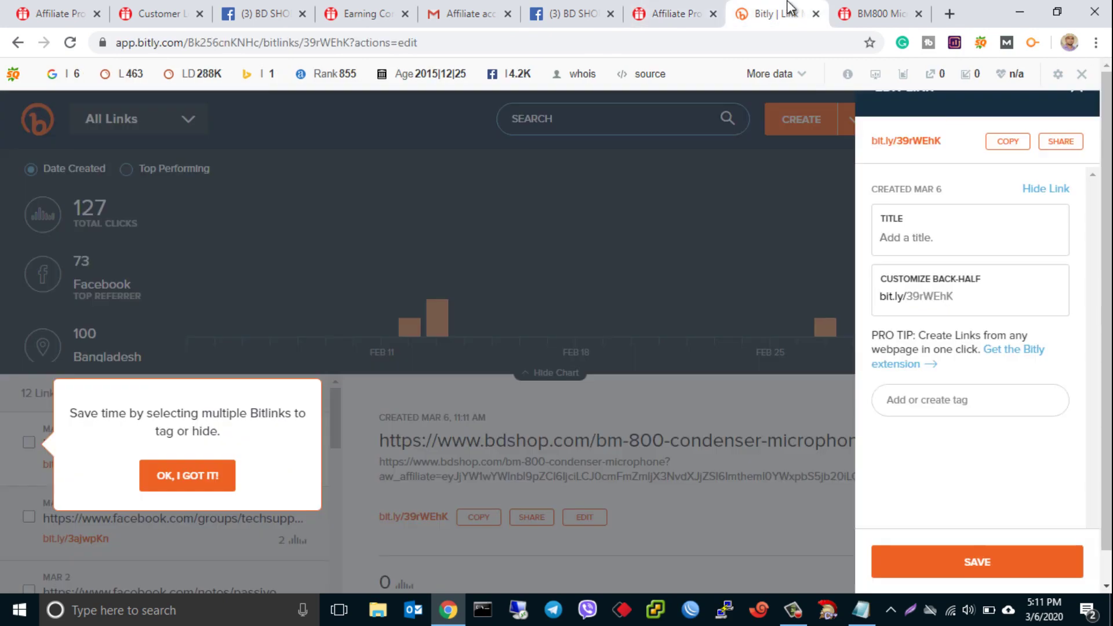
click(672, 8)
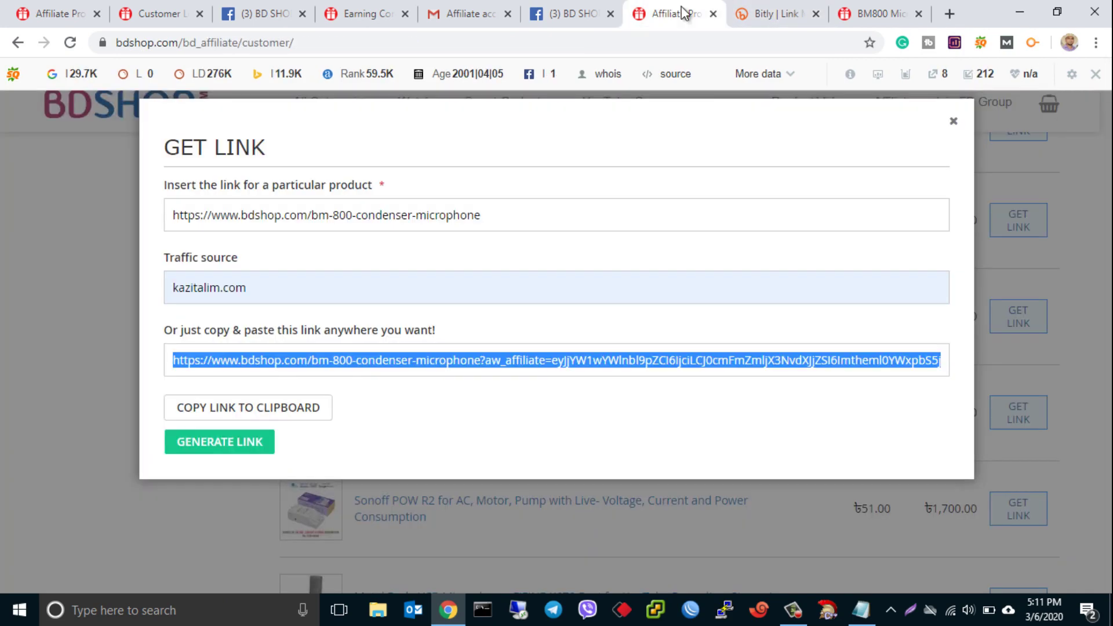
click(954, 125)
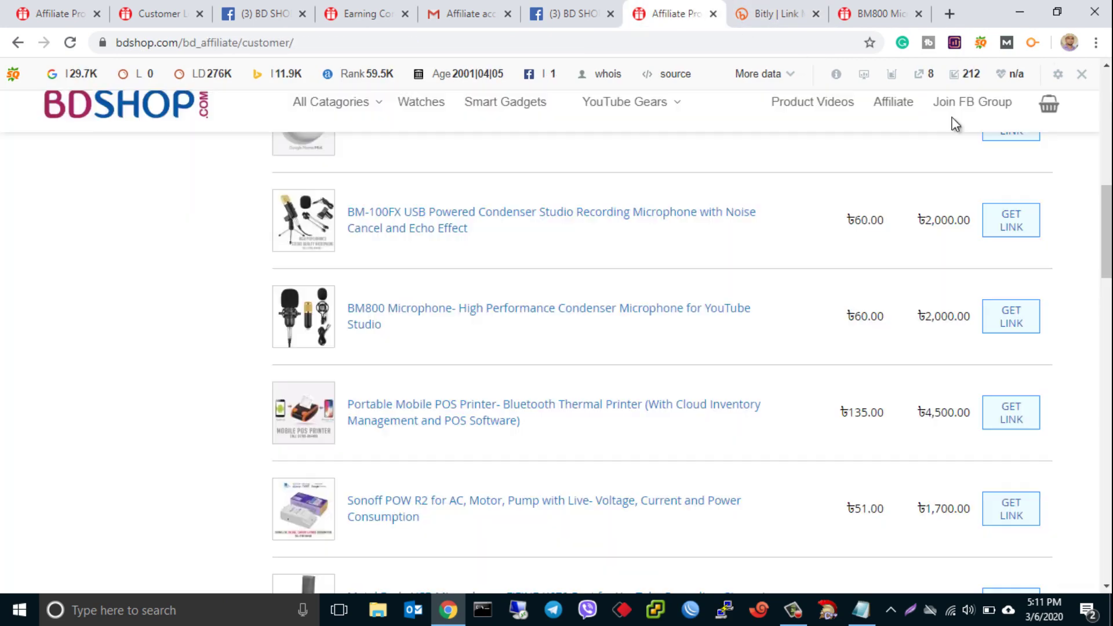
drag(1107, 228, 1107, 147)
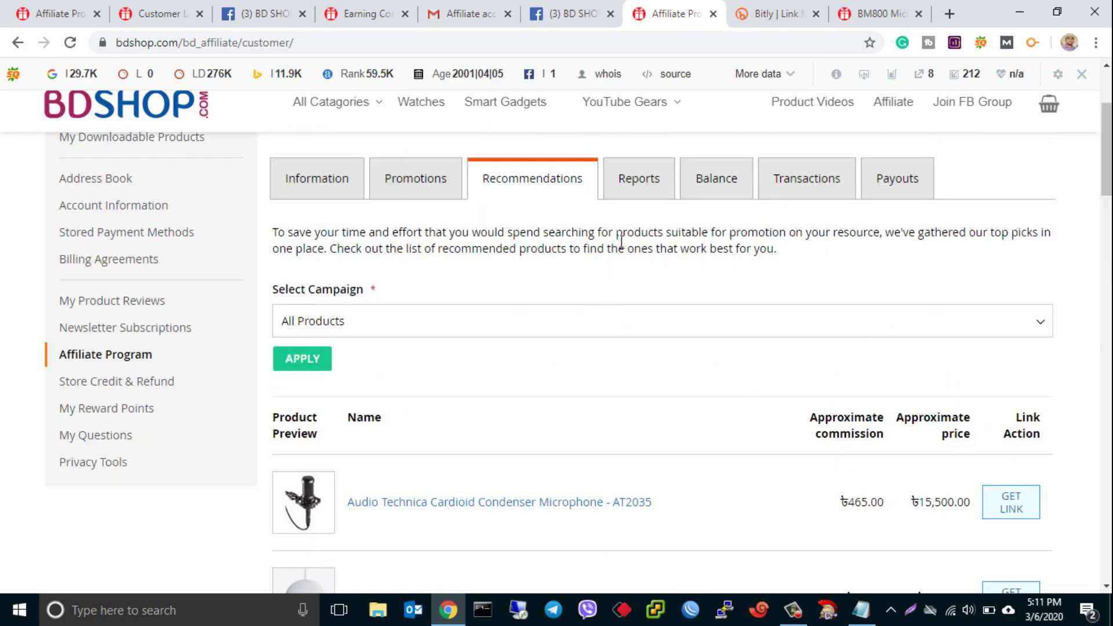
- Review the empty affiliate Reports section
click(646, 195)
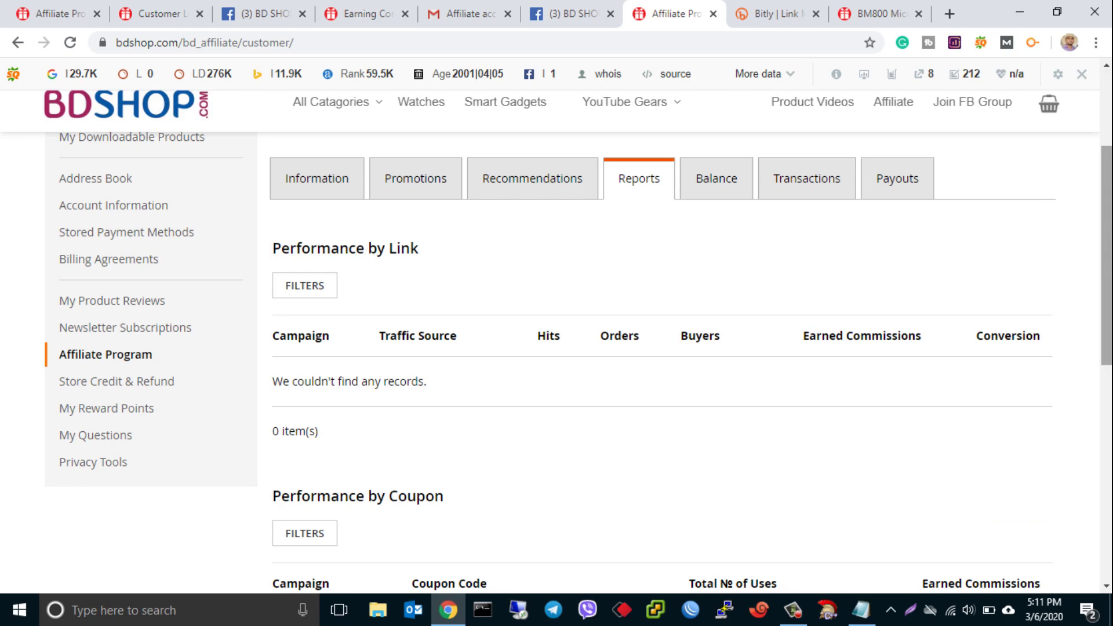
scroll(1073, 274, down, 4)
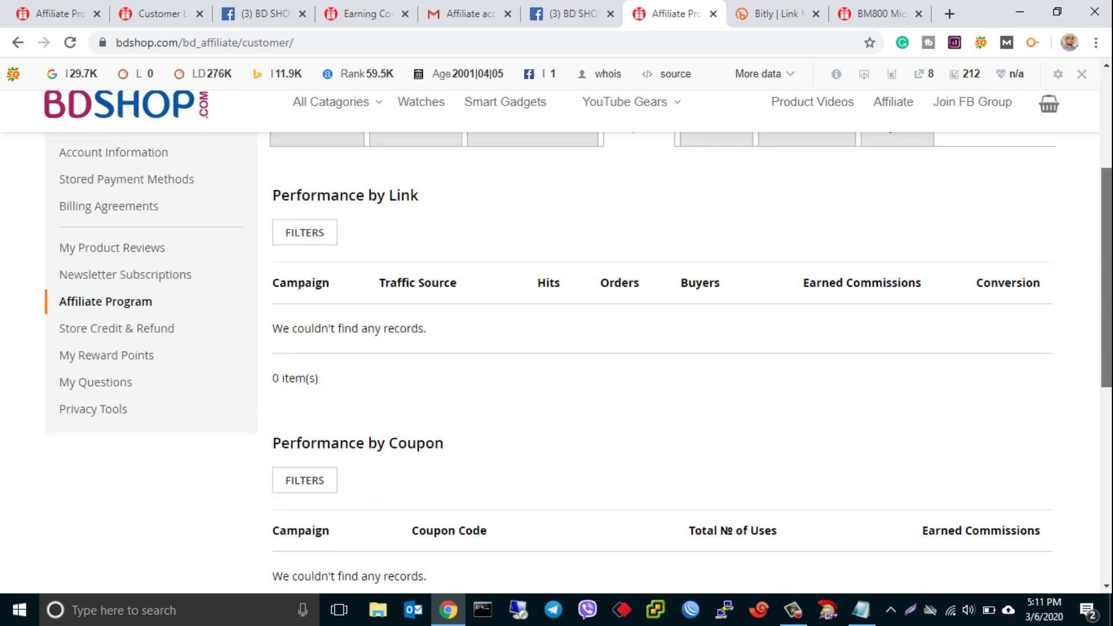
scroll(1073, 274, up, 2)
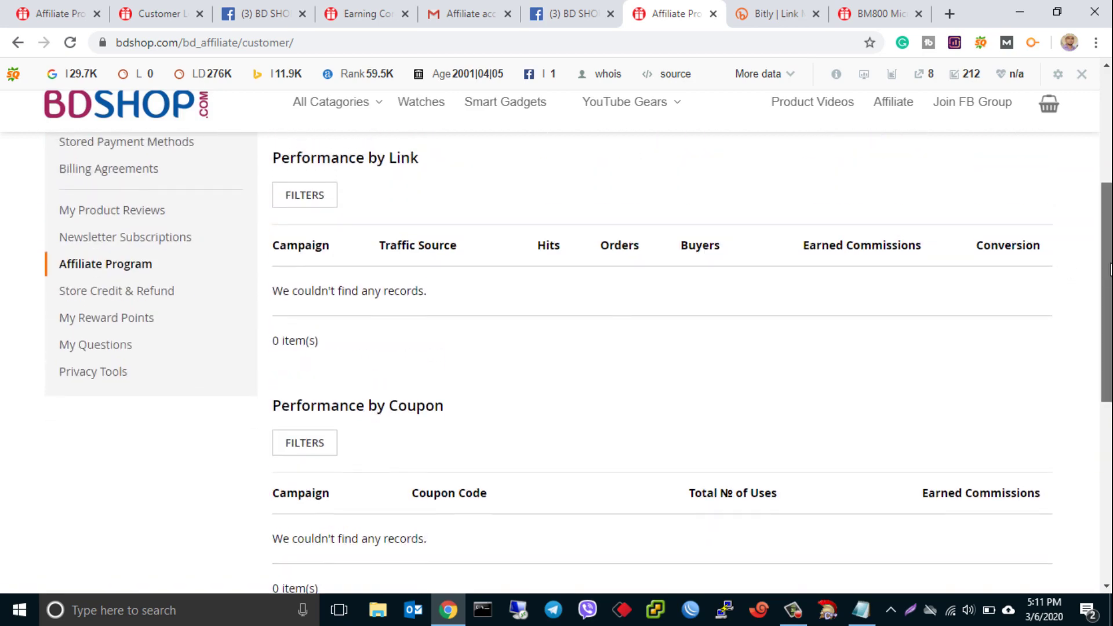
scroll(1078, 273, up, 3)
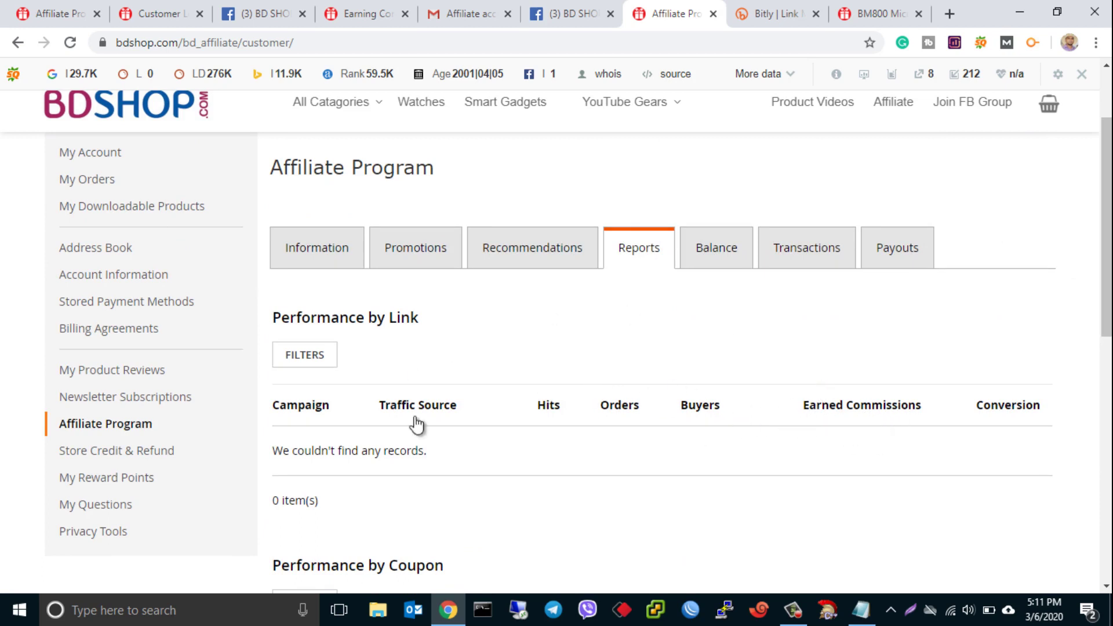
- Check the Balance, Transactions and Payouts sections, all showing ৳0.00 and no payment history
click(740, 246)
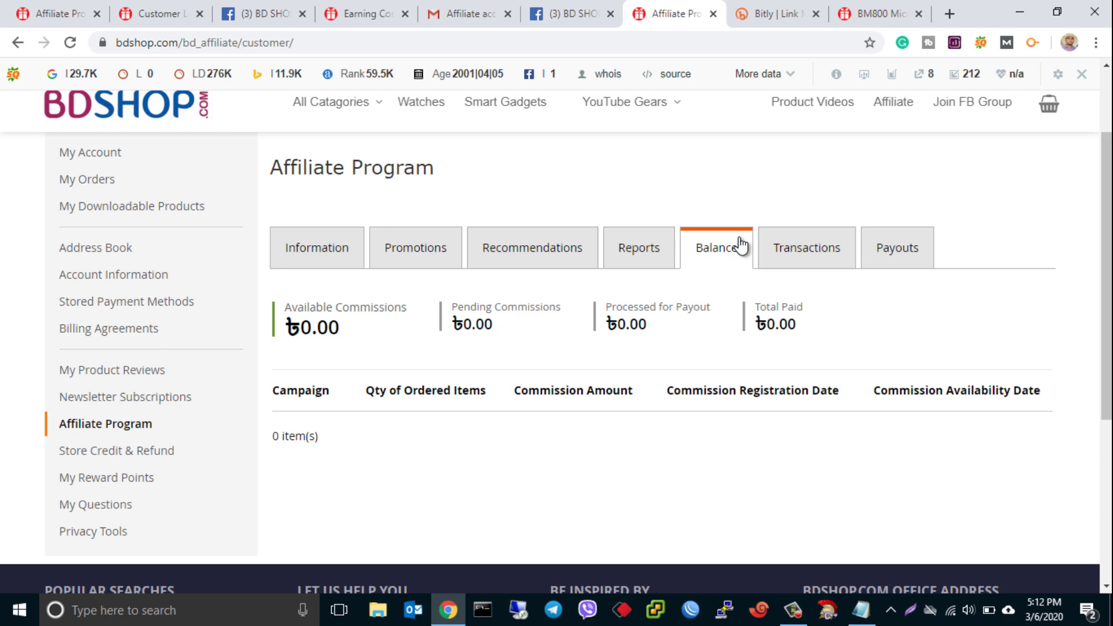
click(836, 251)
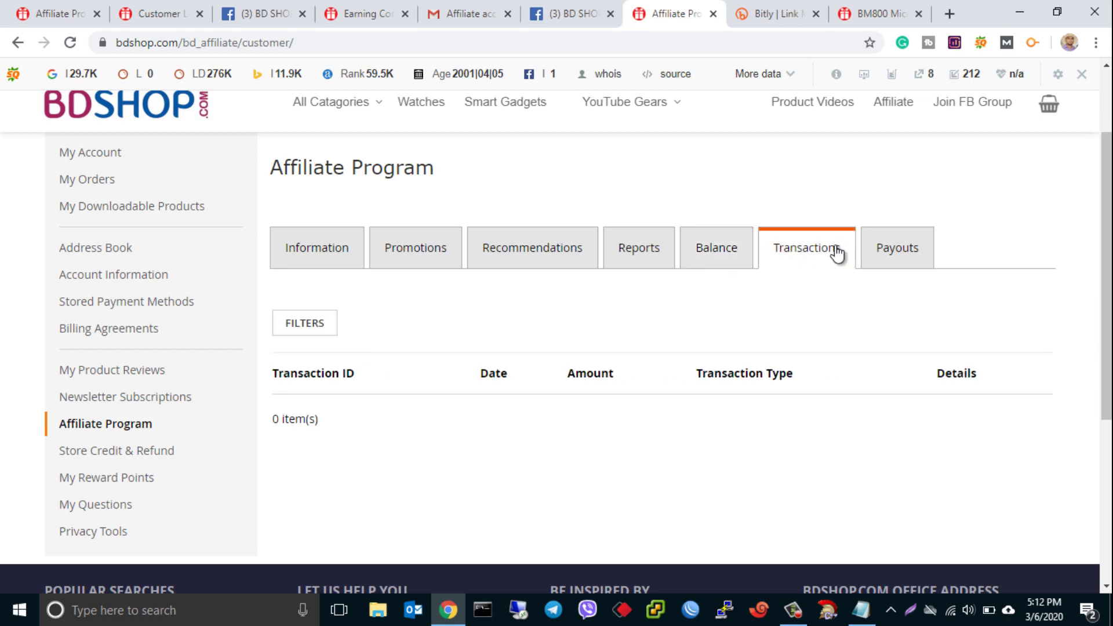
click(896, 257)
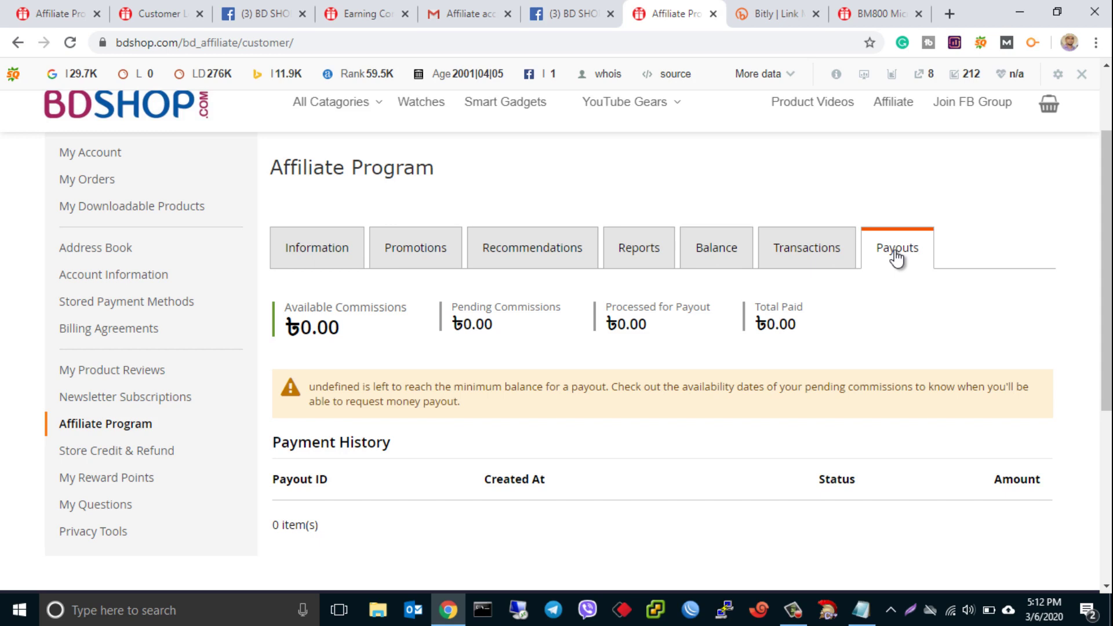
scroll(1106, 296, down, 5)
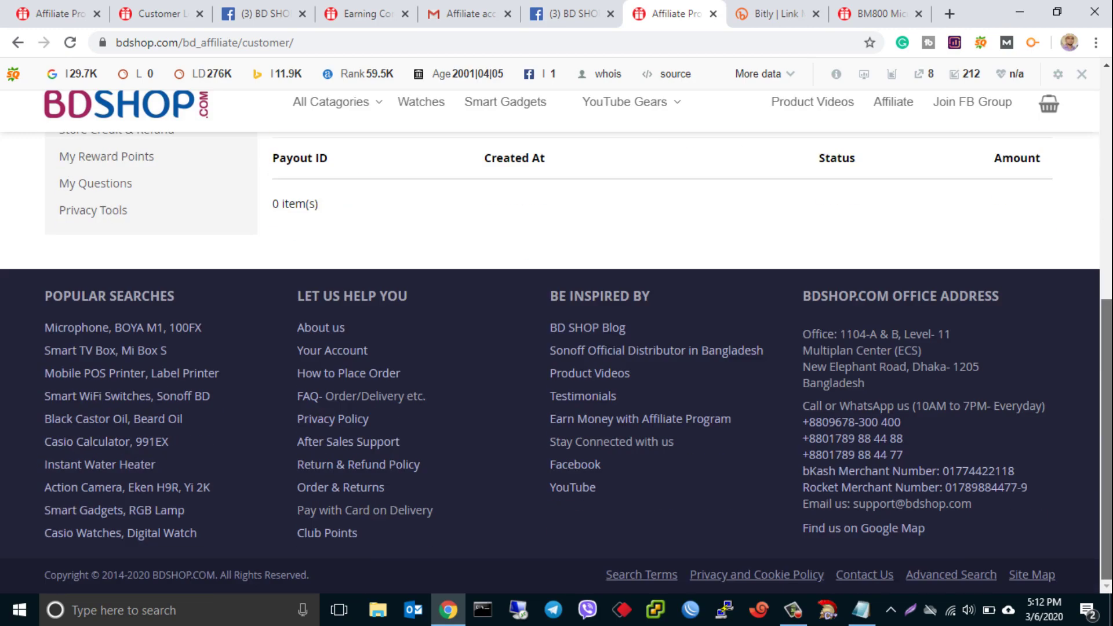
scroll(1106, 296, up, 5)
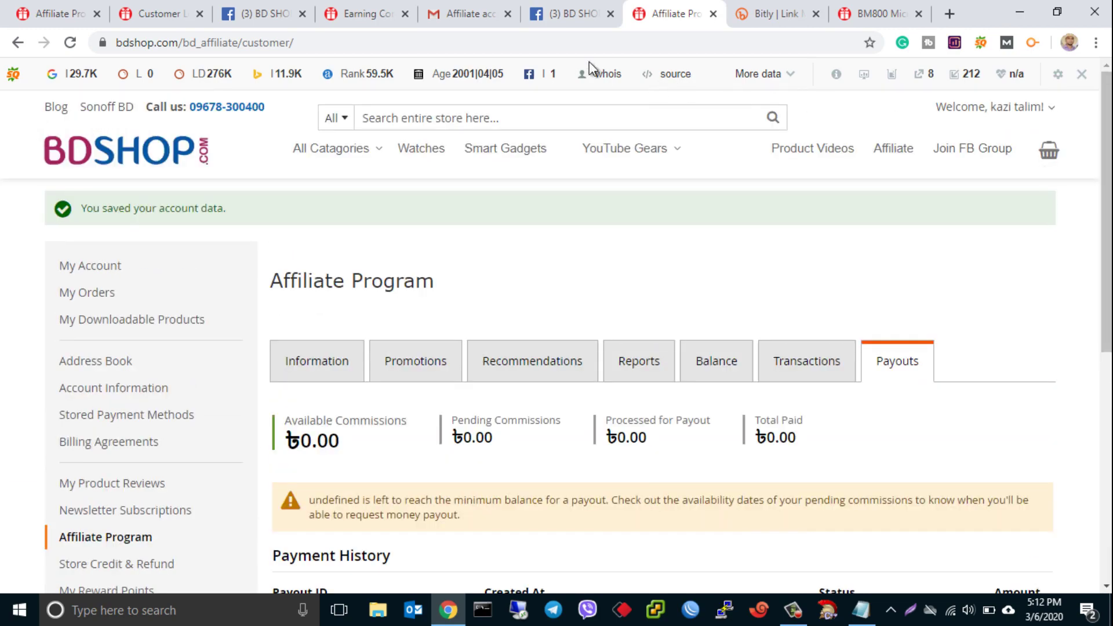
click(570, 15)
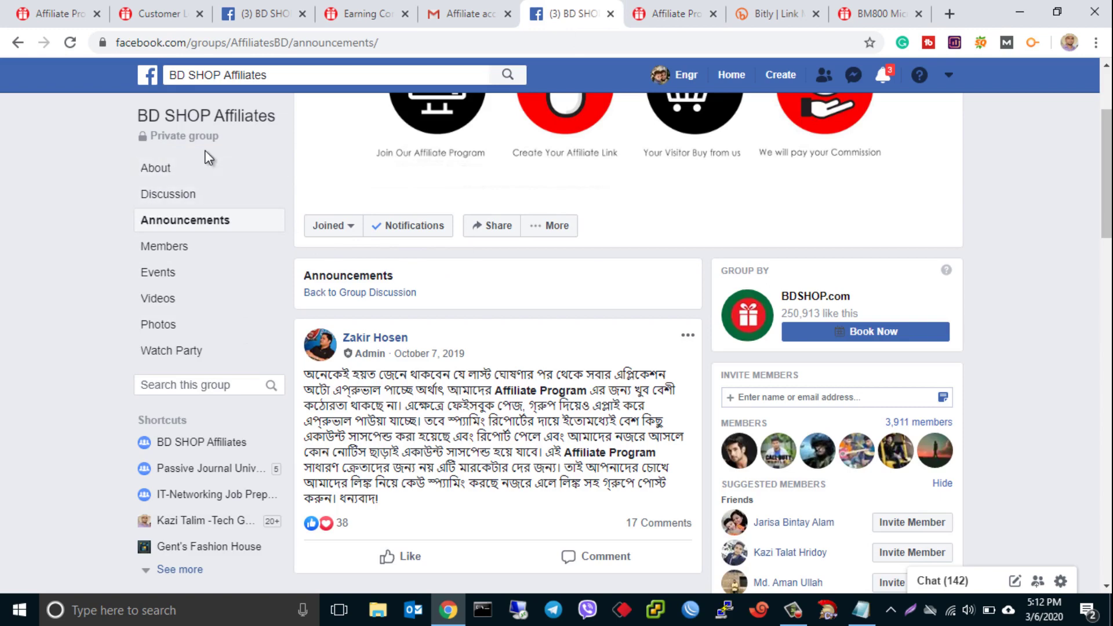
- Show the BD SHOP Affiliates Members page and highlight its 3,911 member count
click(172, 249)
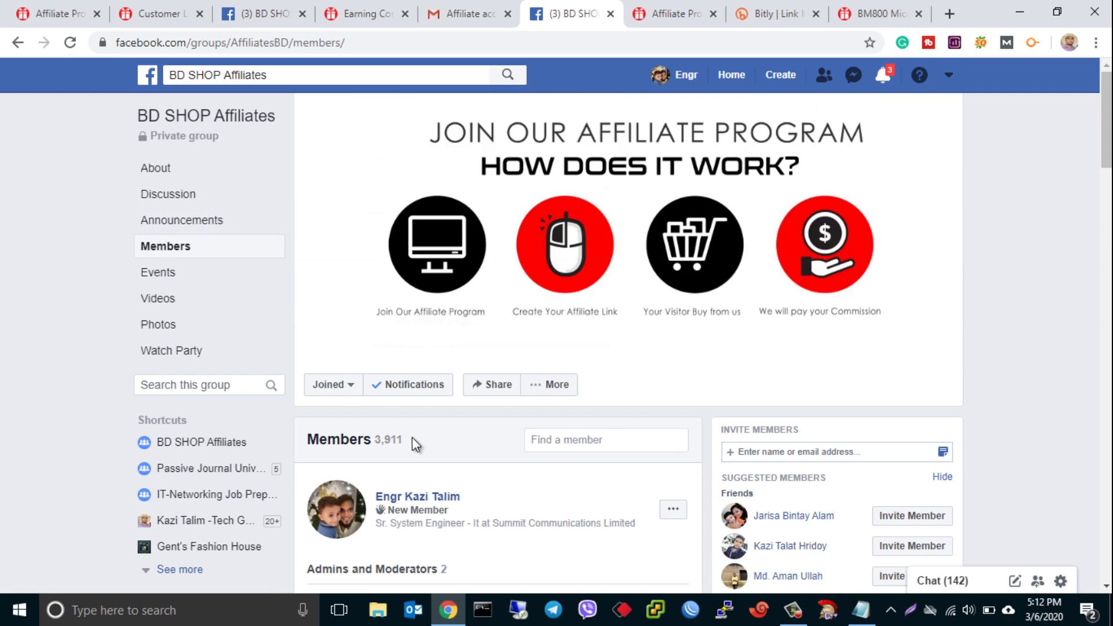
drag(406, 439, 379, 435)
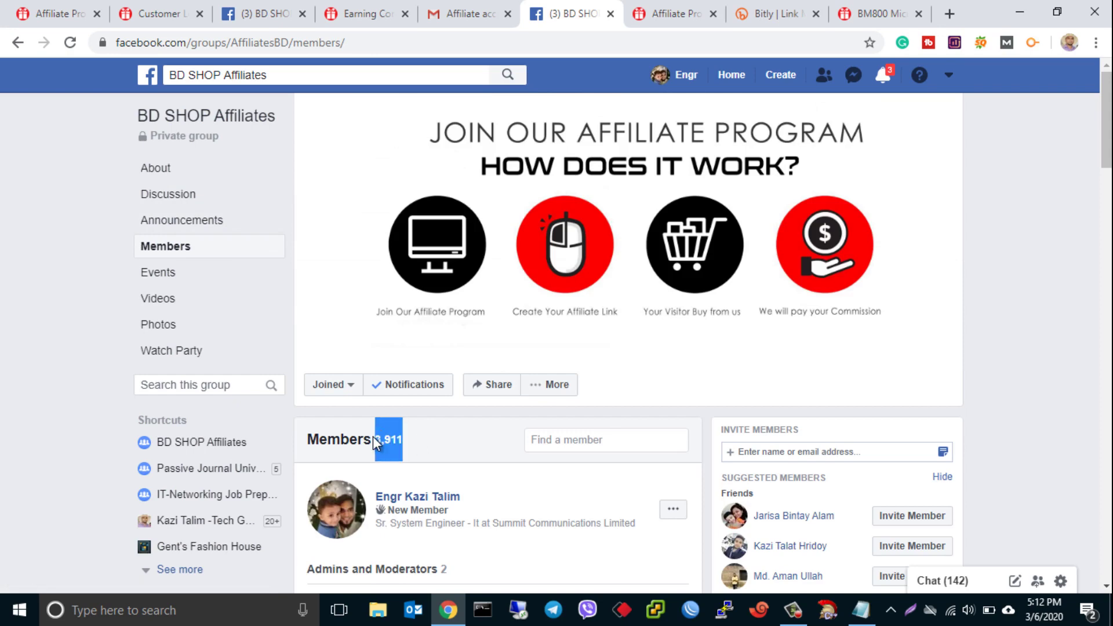